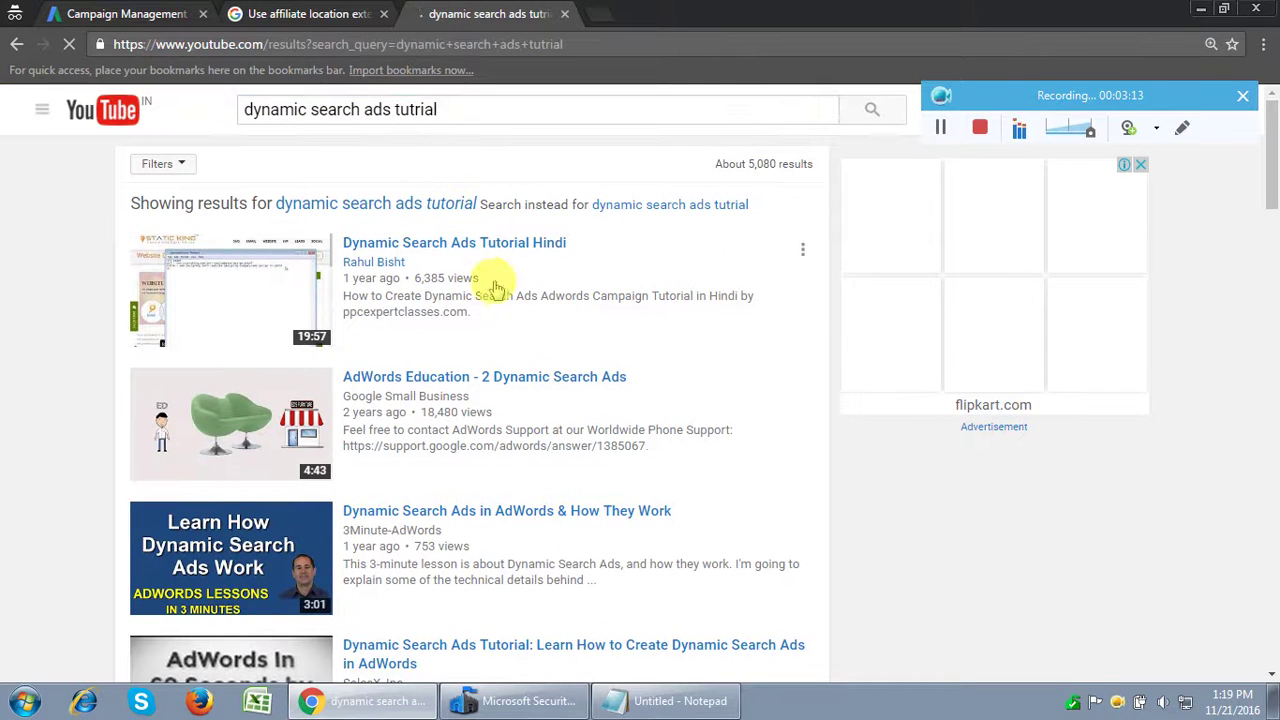
- Open the channel that published the Dynamic Search Ads Tutorial Hindi video on YouTube and look through its uploaded videos
key("ctrl+plus")
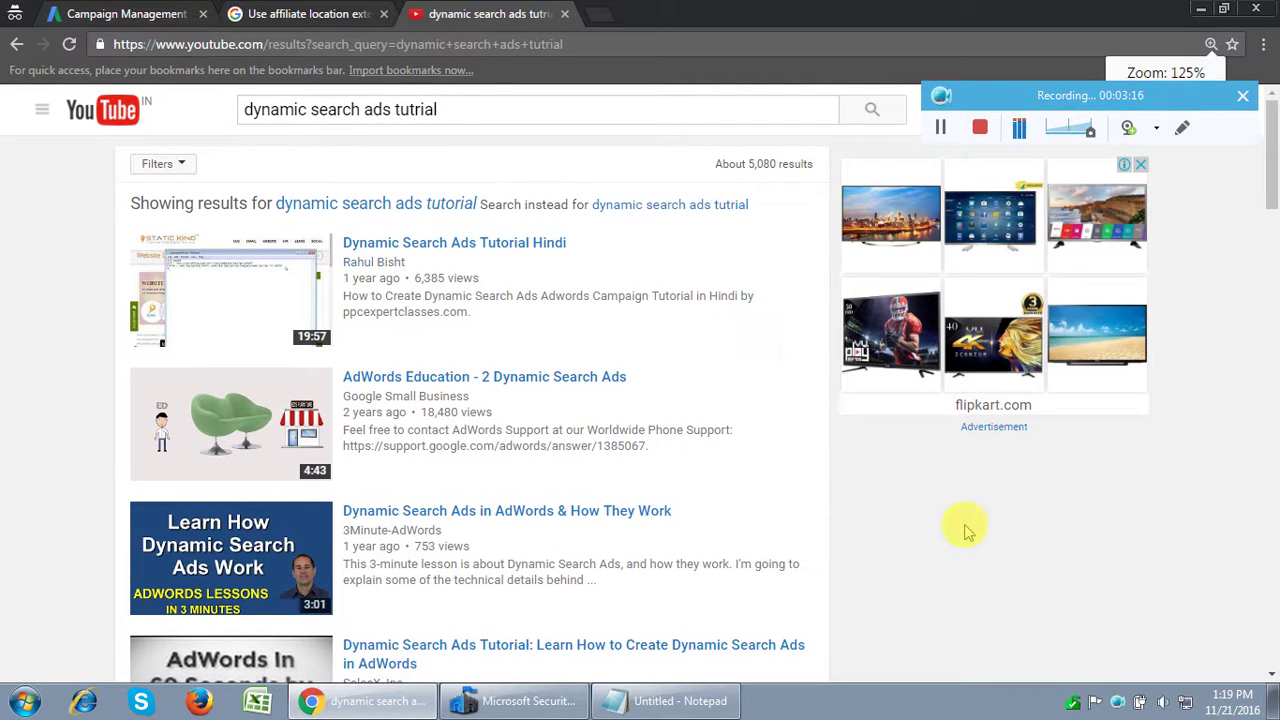
left_click(338, 286)
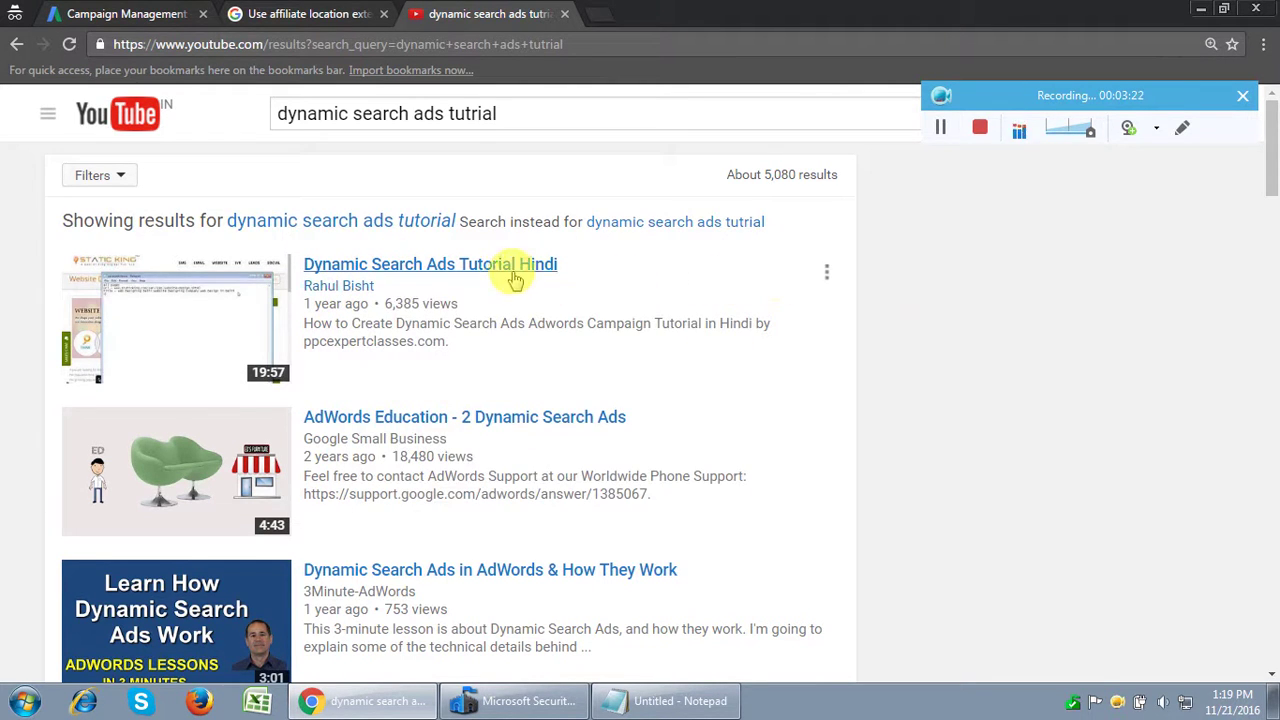
left_click(346, 289)
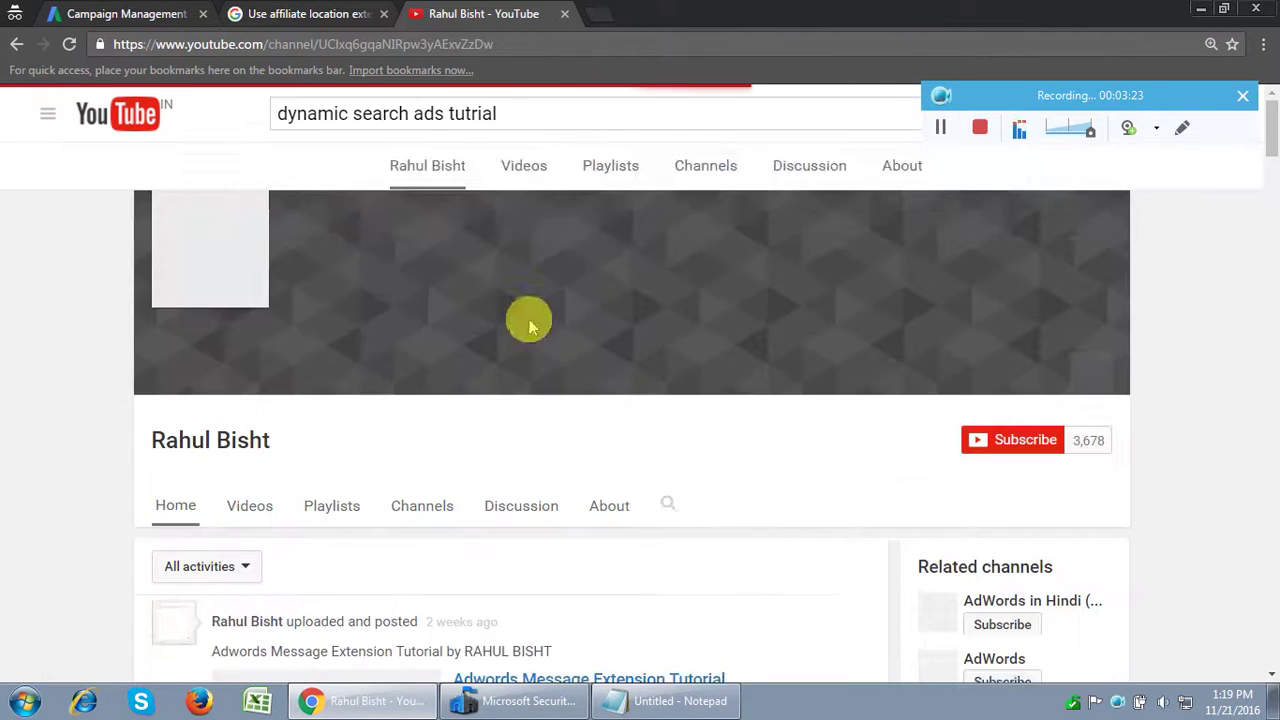
scroll(806, 520, "down", 3)
scroll(815, 525, "down", 4)
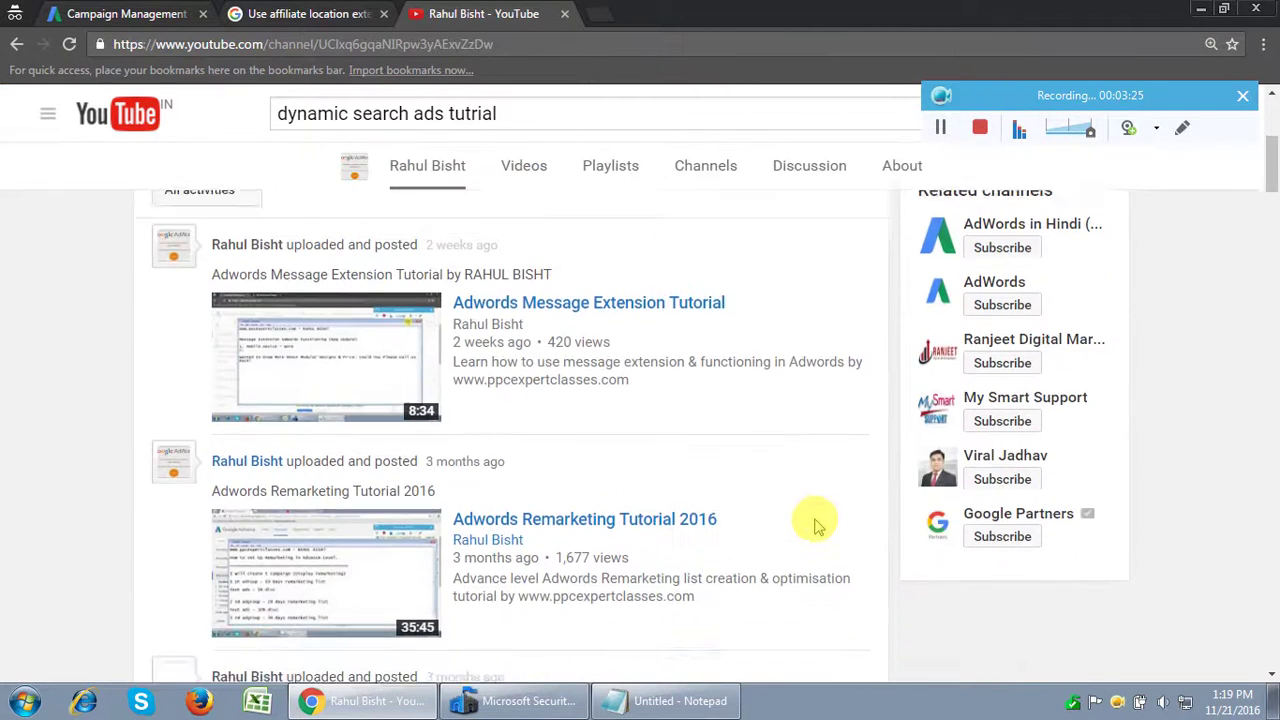
scroll(815, 525, "down", 2)
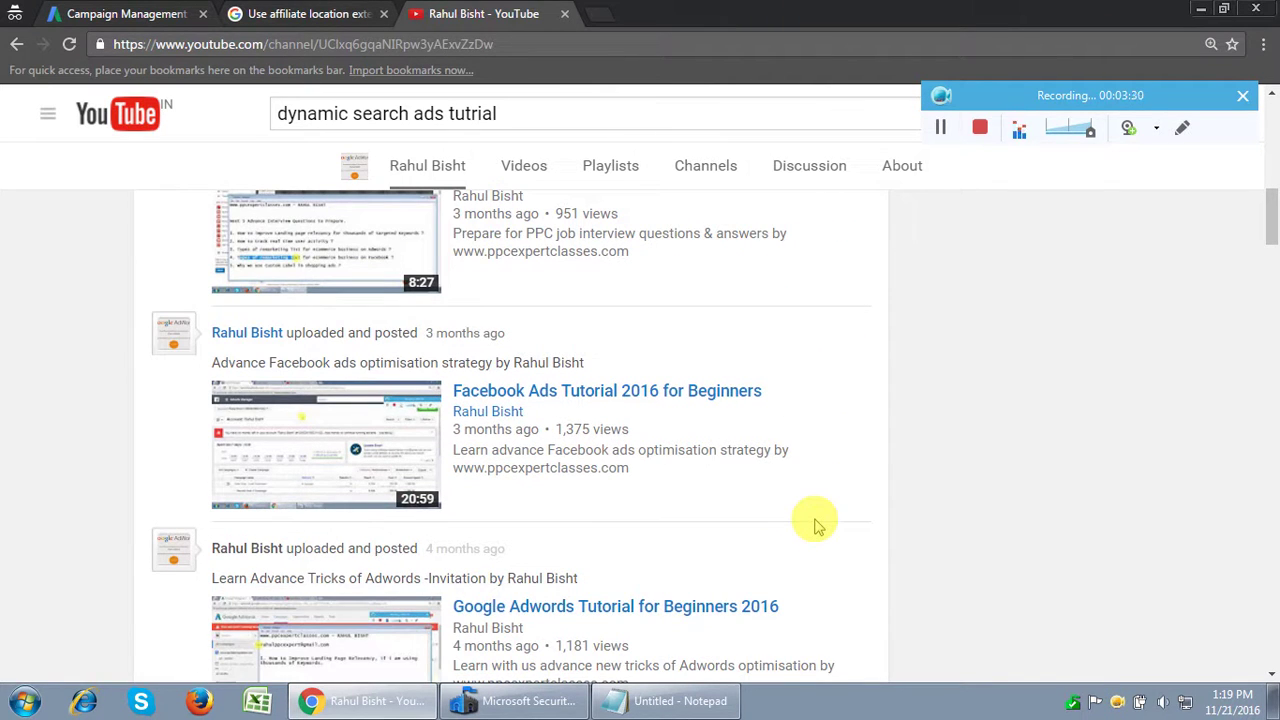
scroll(815, 525, "down", 3)
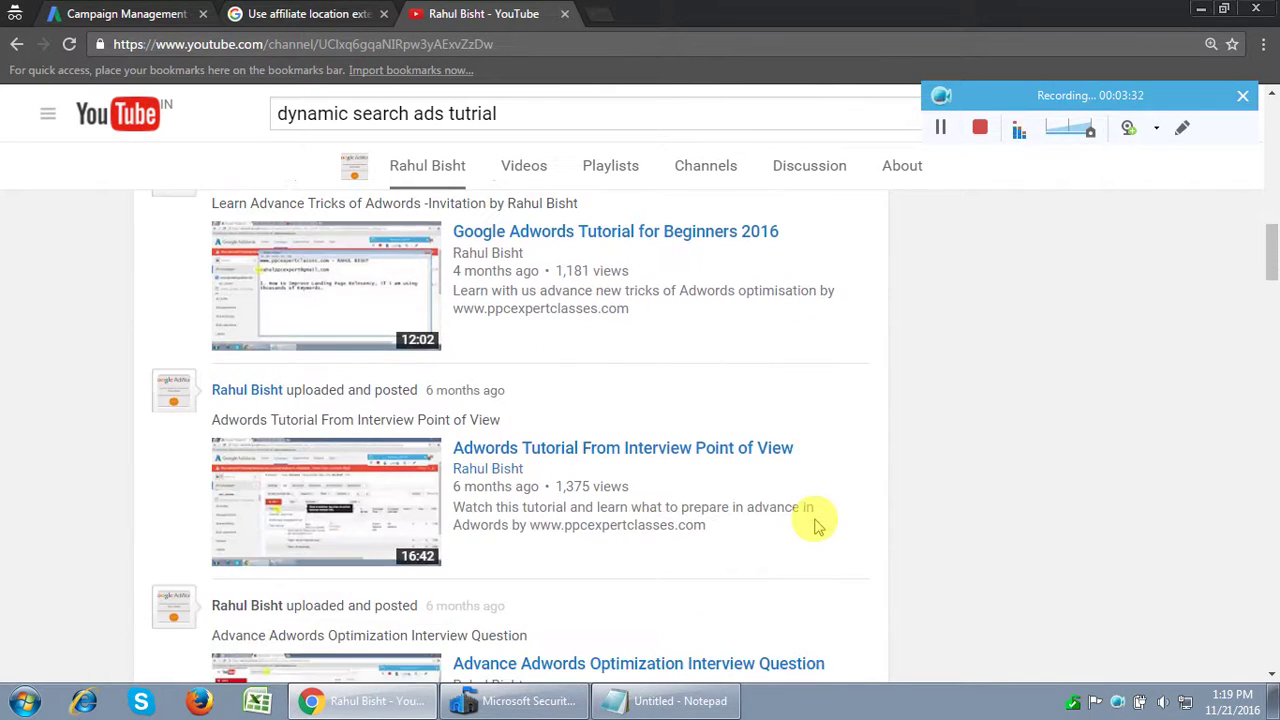
scroll(815, 525, "up", 3)
scroll(815, 525, "up", 10)
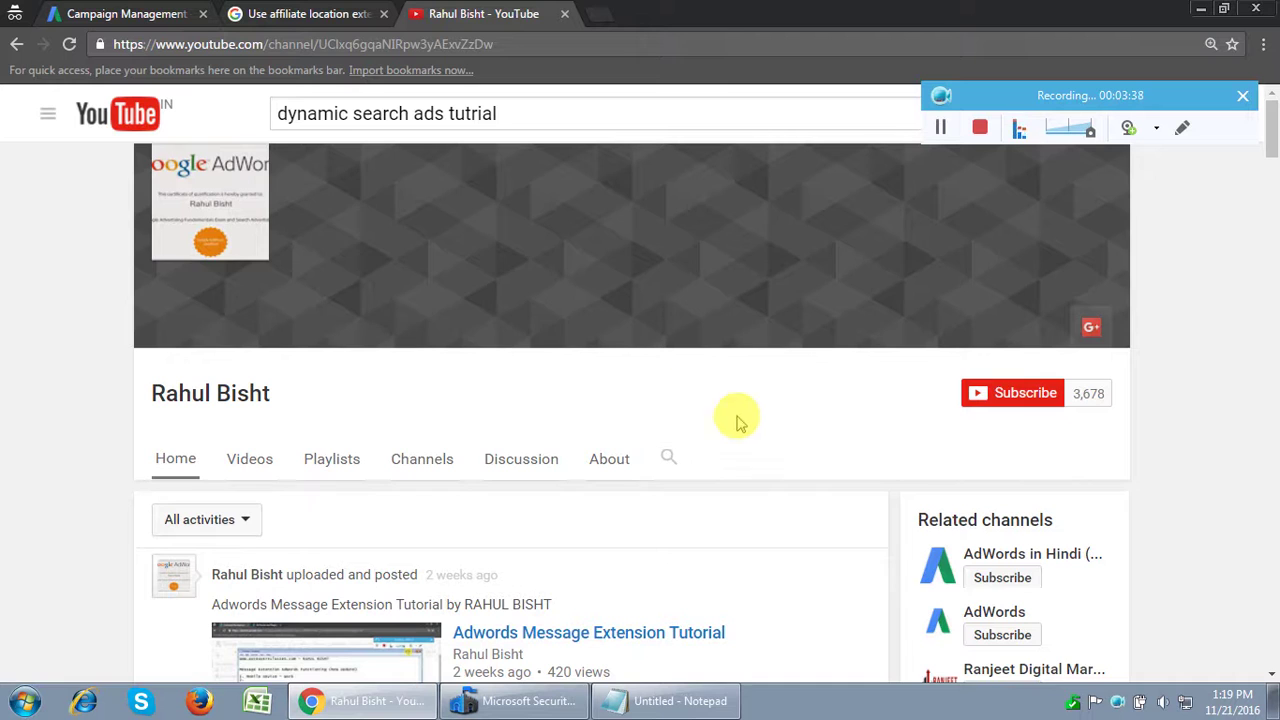
- Check the Dynamic search ads note in Notepad and display the Automated extensions report in AdWords at 125% zoom
left_click(640, 700)
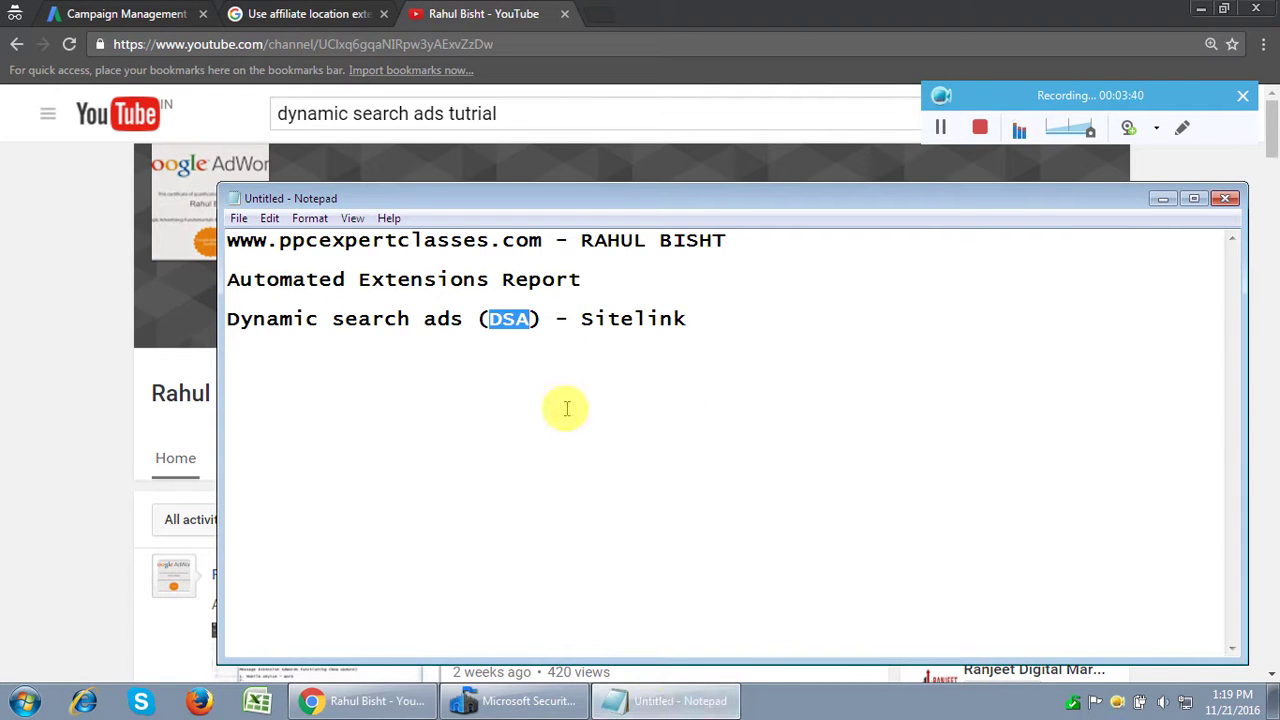
left_click(699, 315)
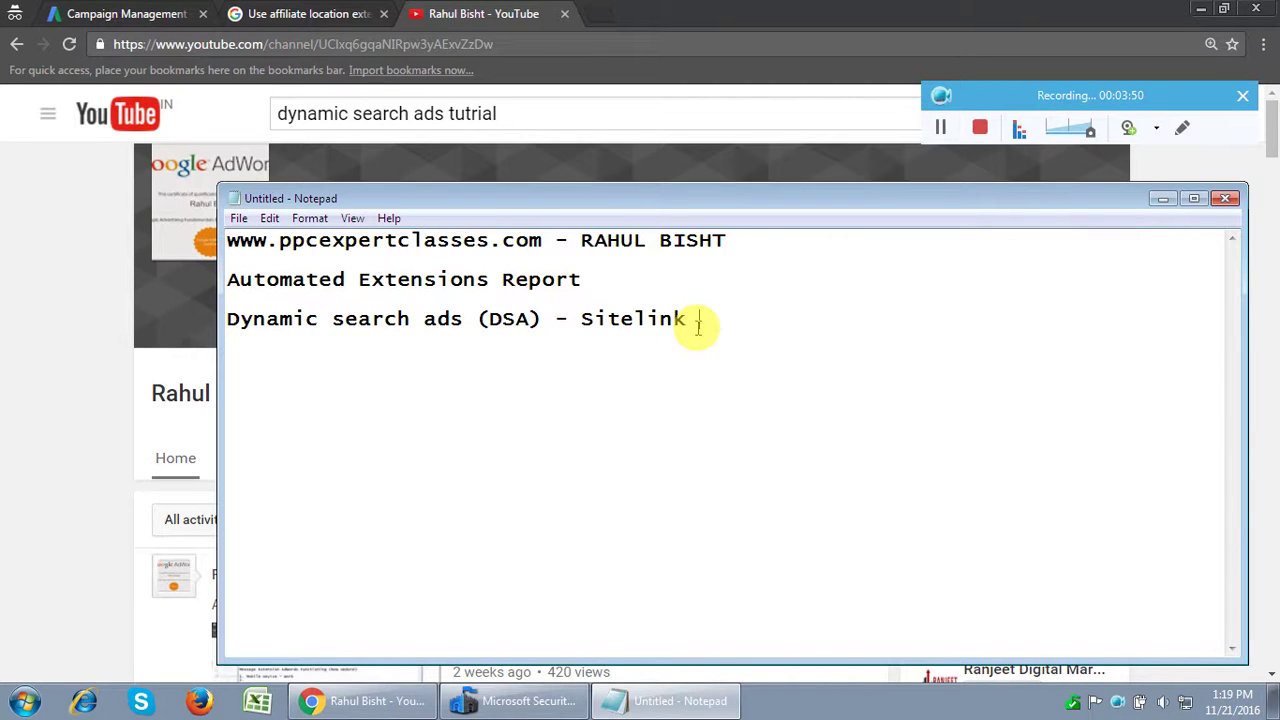
left_click(127, 14)
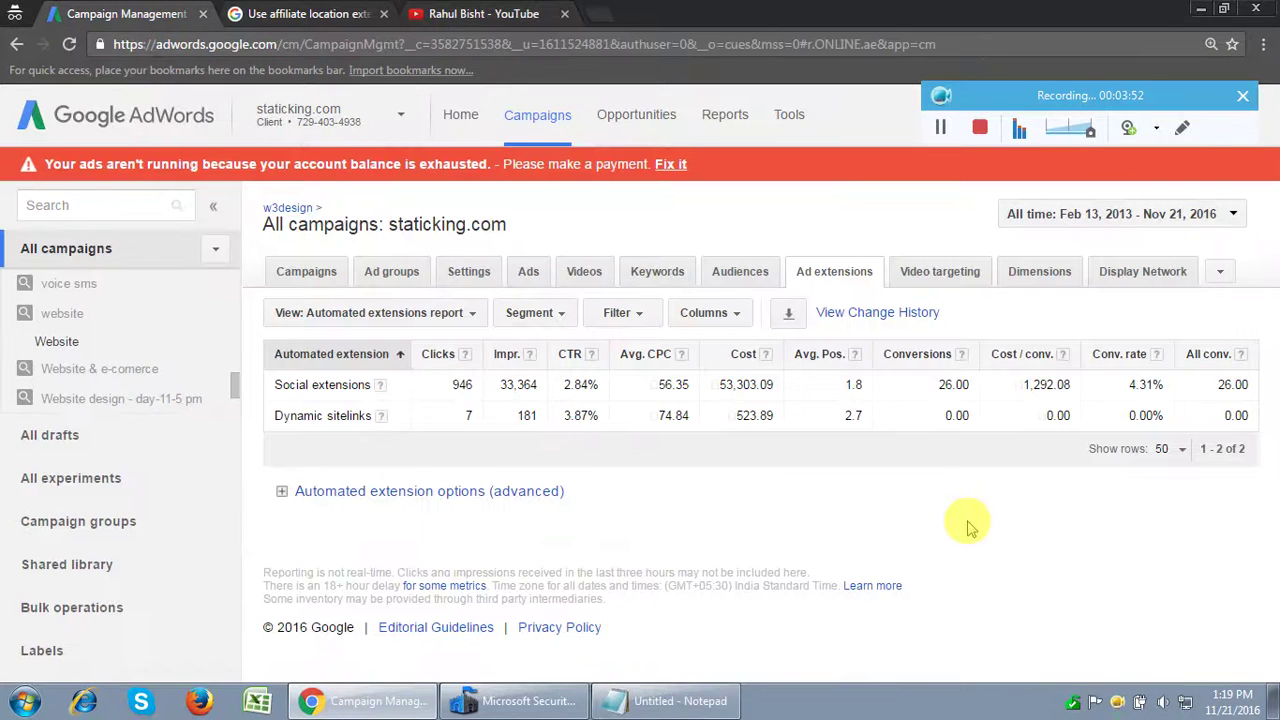
key("ctrl+plus")
key("ctrl+plus")
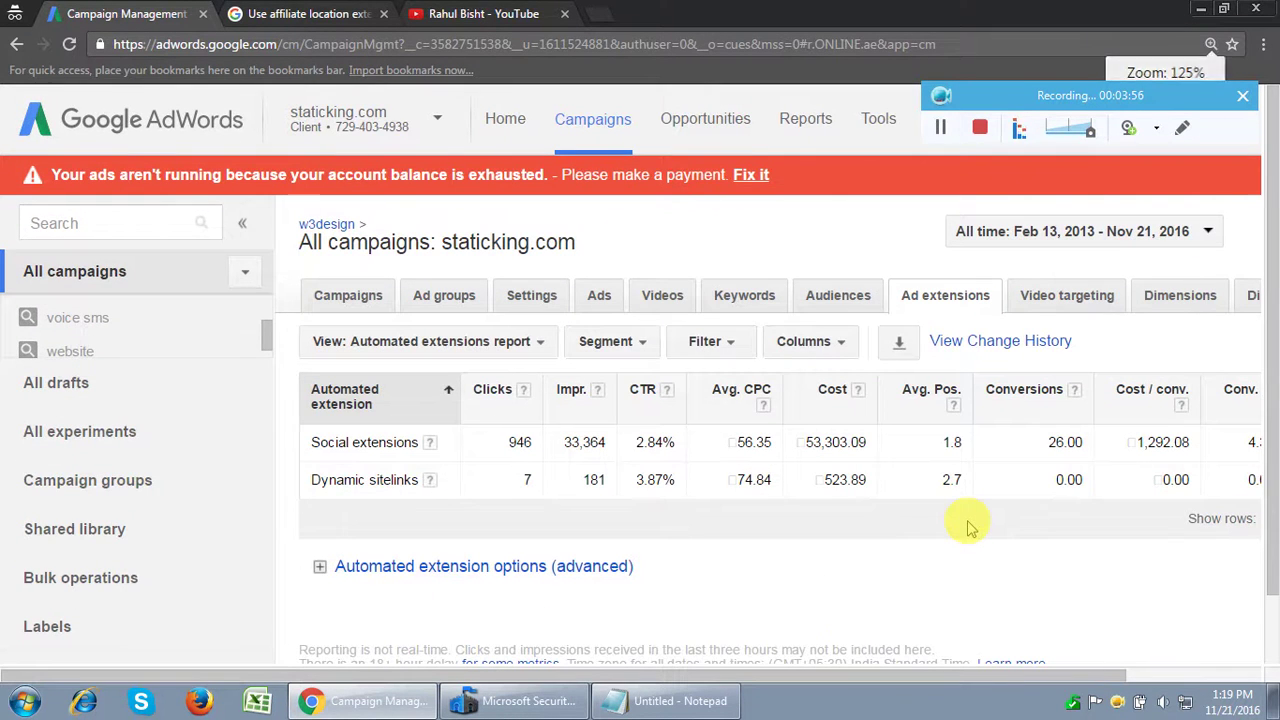
left_click(465, 343)
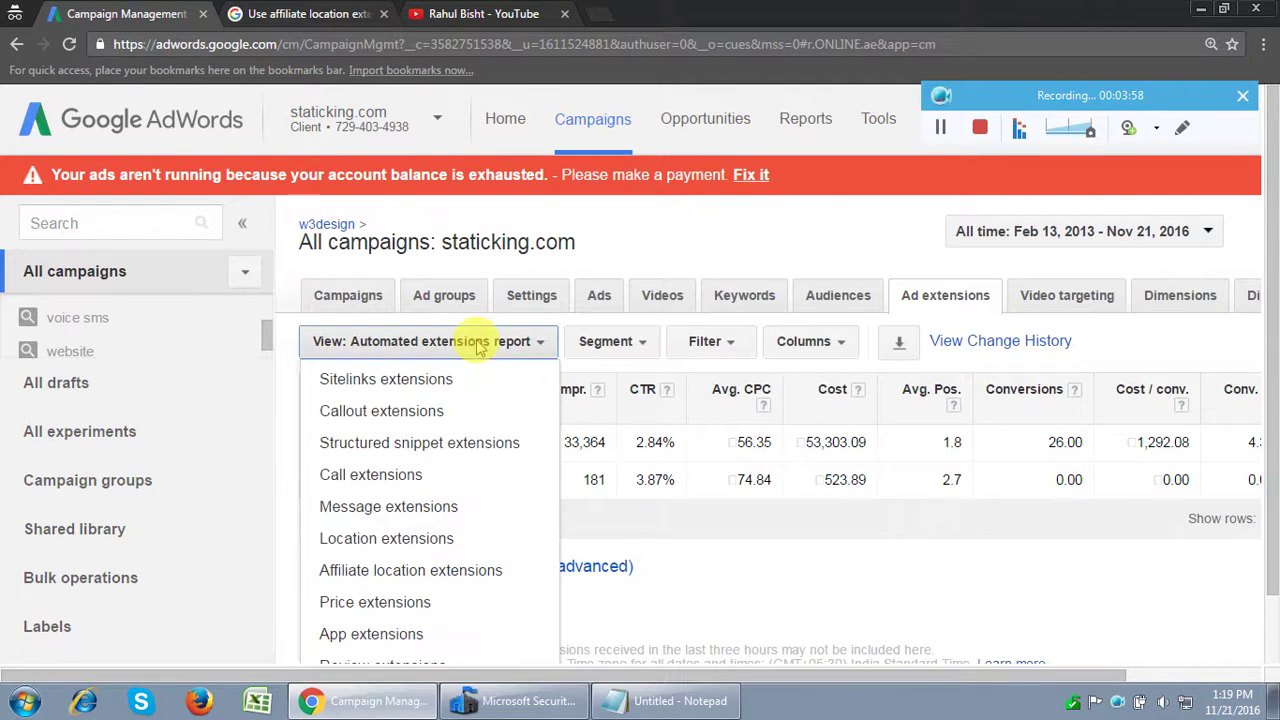
scroll(450, 500, "down", 1)
left_click(395, 621)
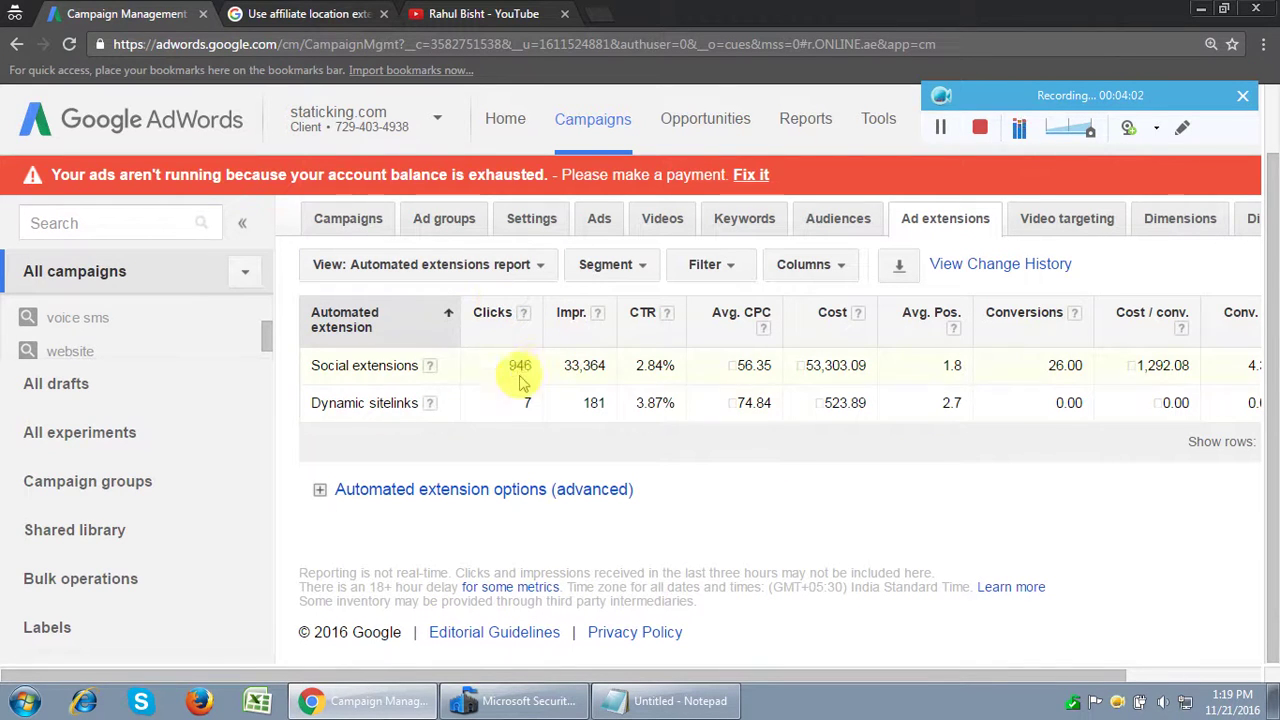
- Examine the clicks and cost of Social extensions in the automated extensions report
scroll(490, 405, "up", 1)
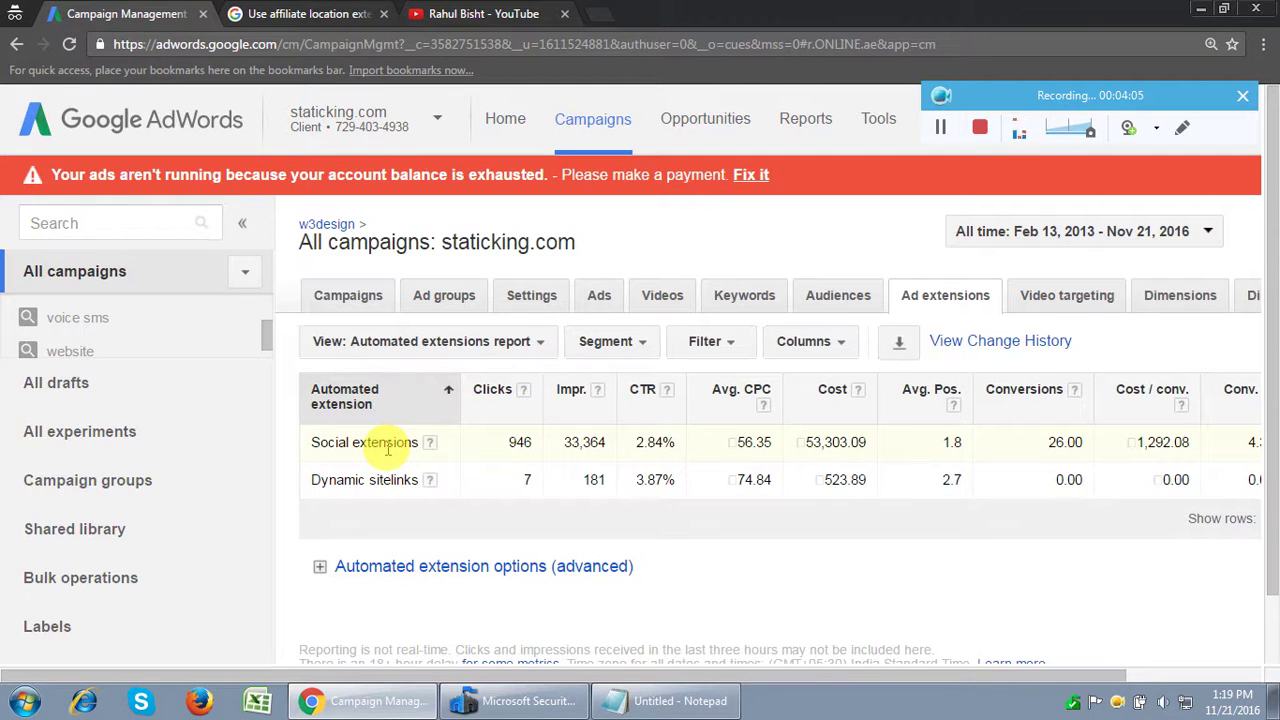
left_click(309, 447)
left_click_drag(309, 447, 418, 442)
left_click_drag(507, 447, 530, 443)
left_click_drag(810, 443, 868, 443)
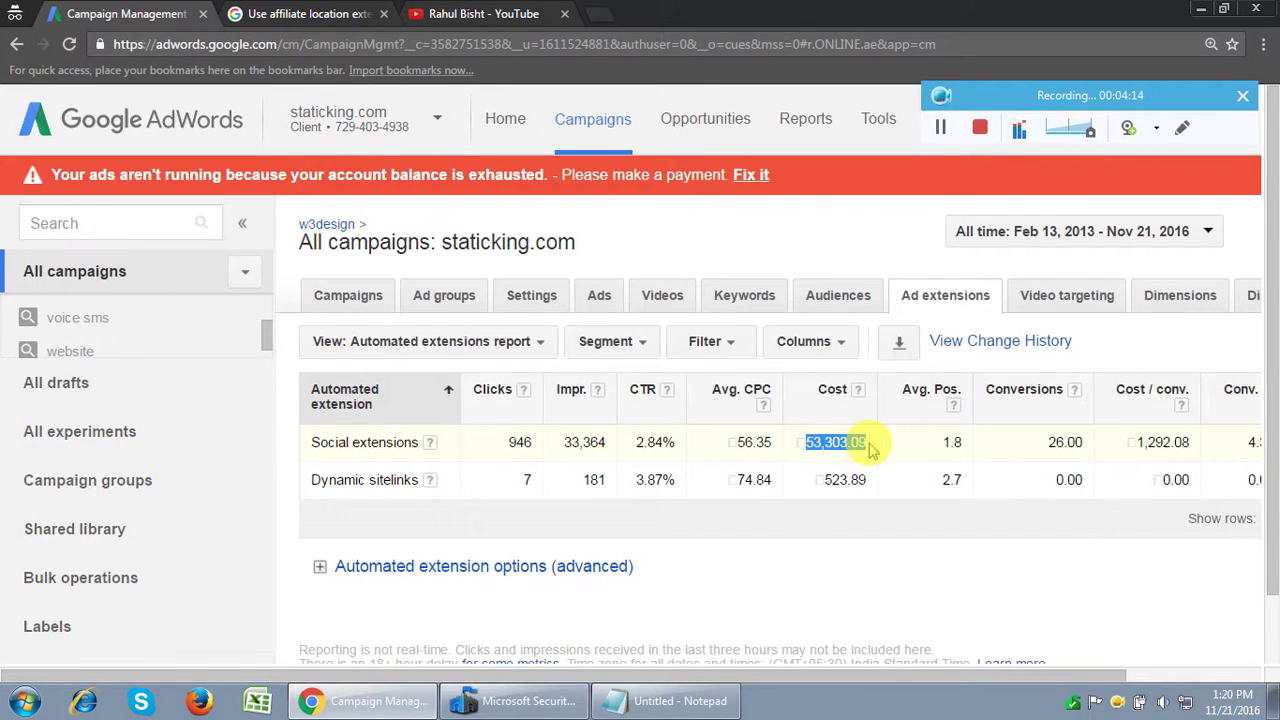
- Examine the clicks and cost of Dynamic sitelinks in the automated extensions report
left_click_drag(313, 480, 420, 480)
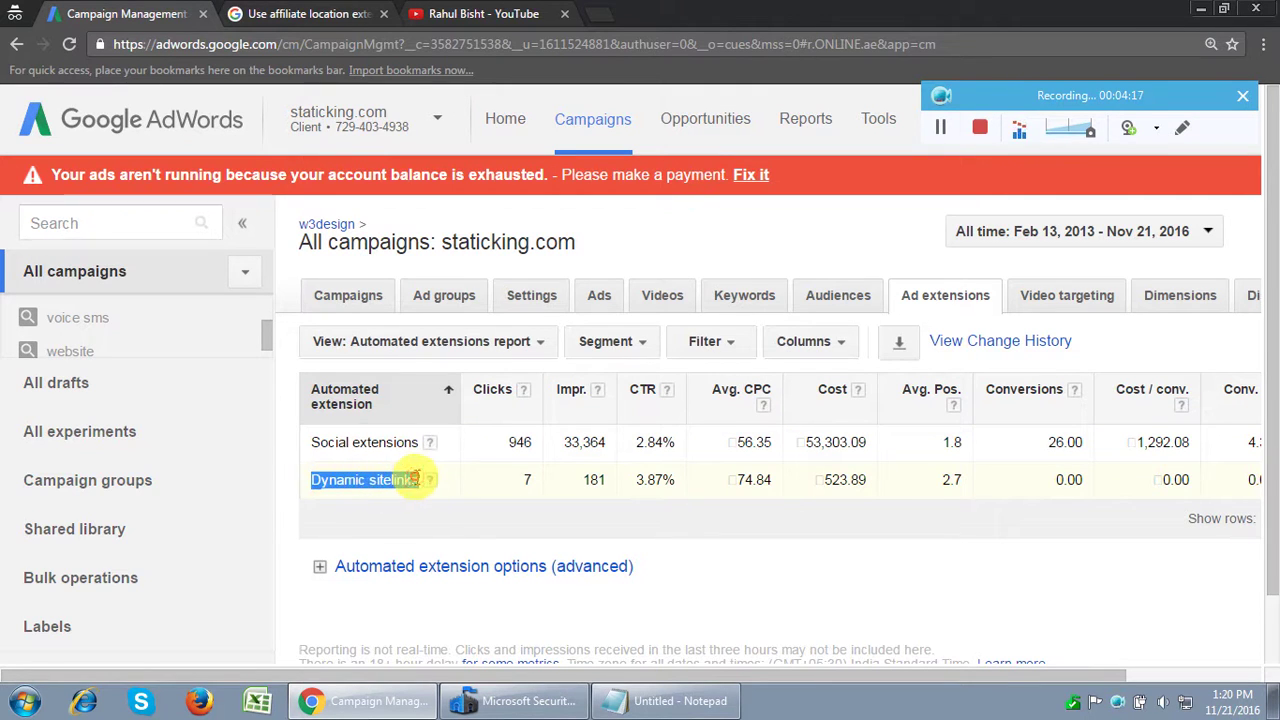
left_click(362, 493)
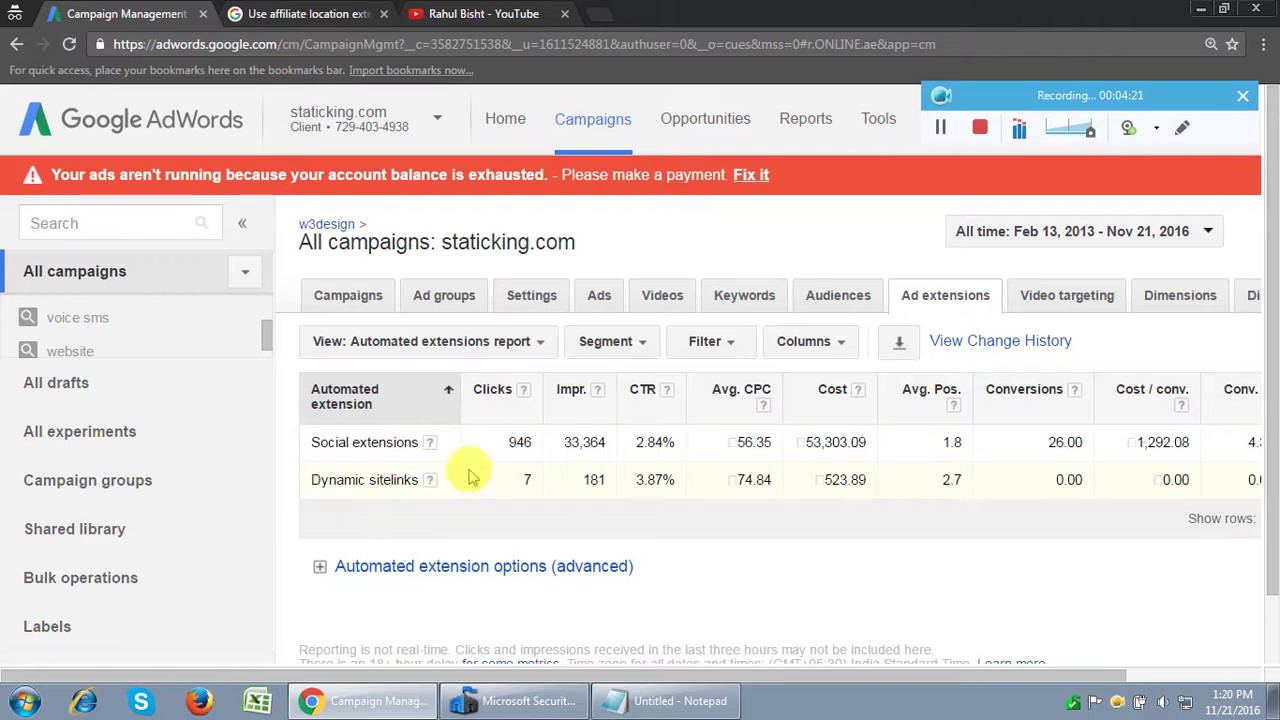
double_click(526, 480)
left_click_drag(824, 481, 868, 480)
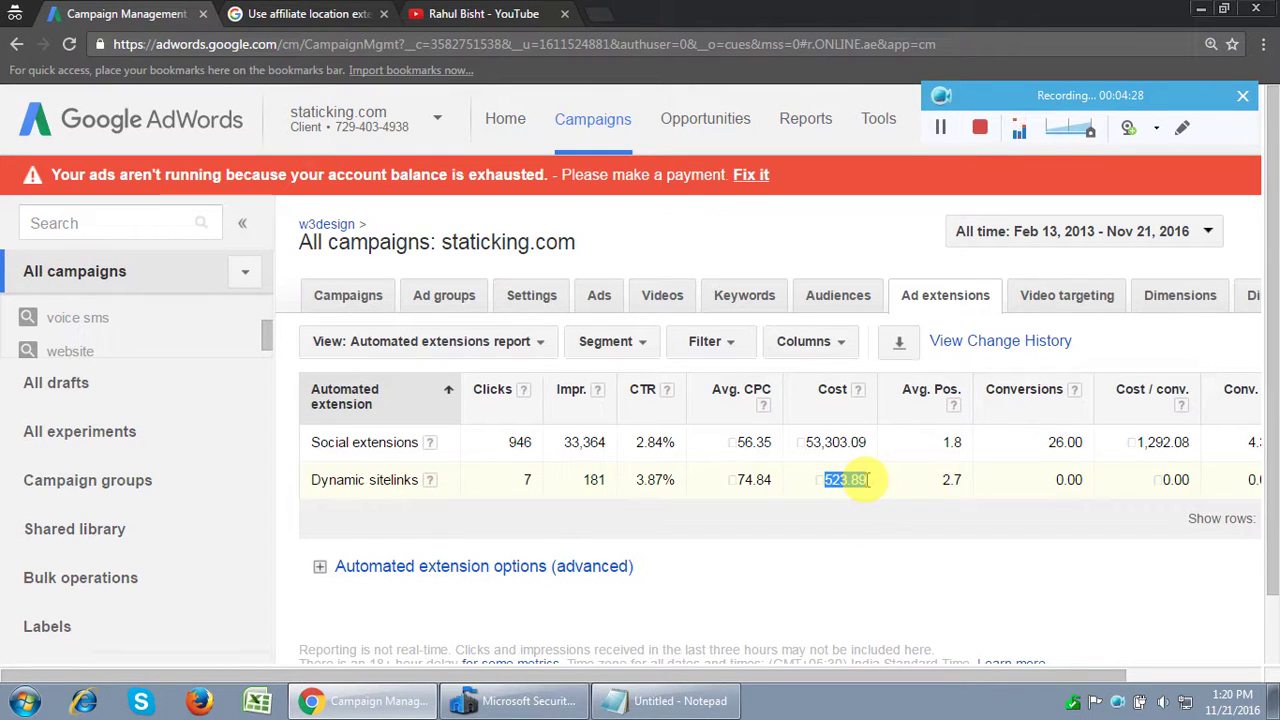
left_click(838, 557)
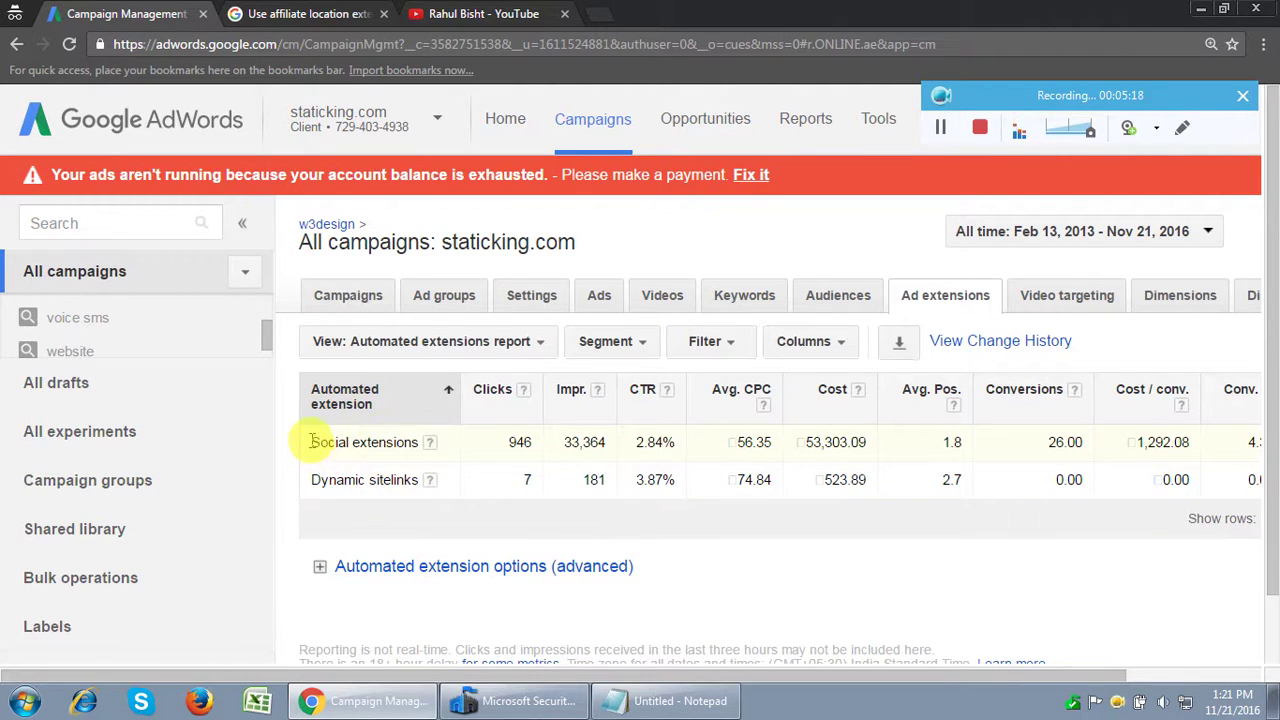
- Highlight the Social extensions entry and consult the Dynamic search ads note in Notepad alongside the report
left_click_drag(310, 441, 417, 437)
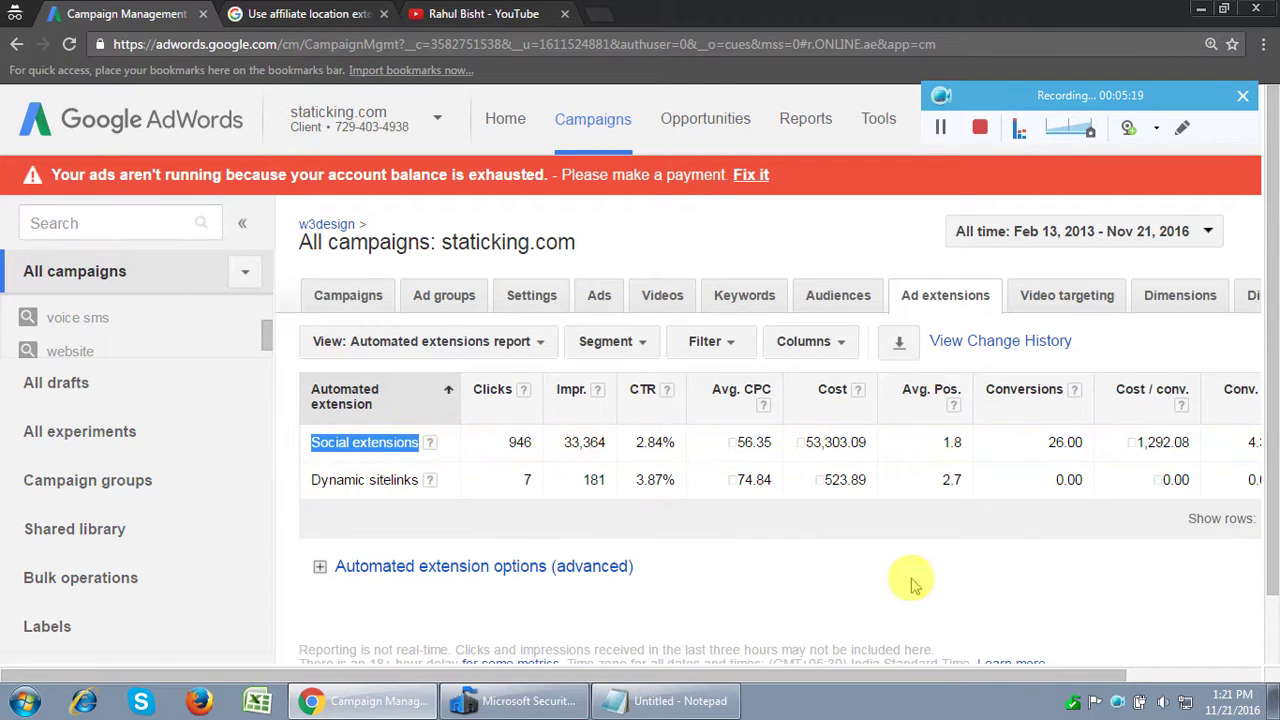
left_click(704, 694)
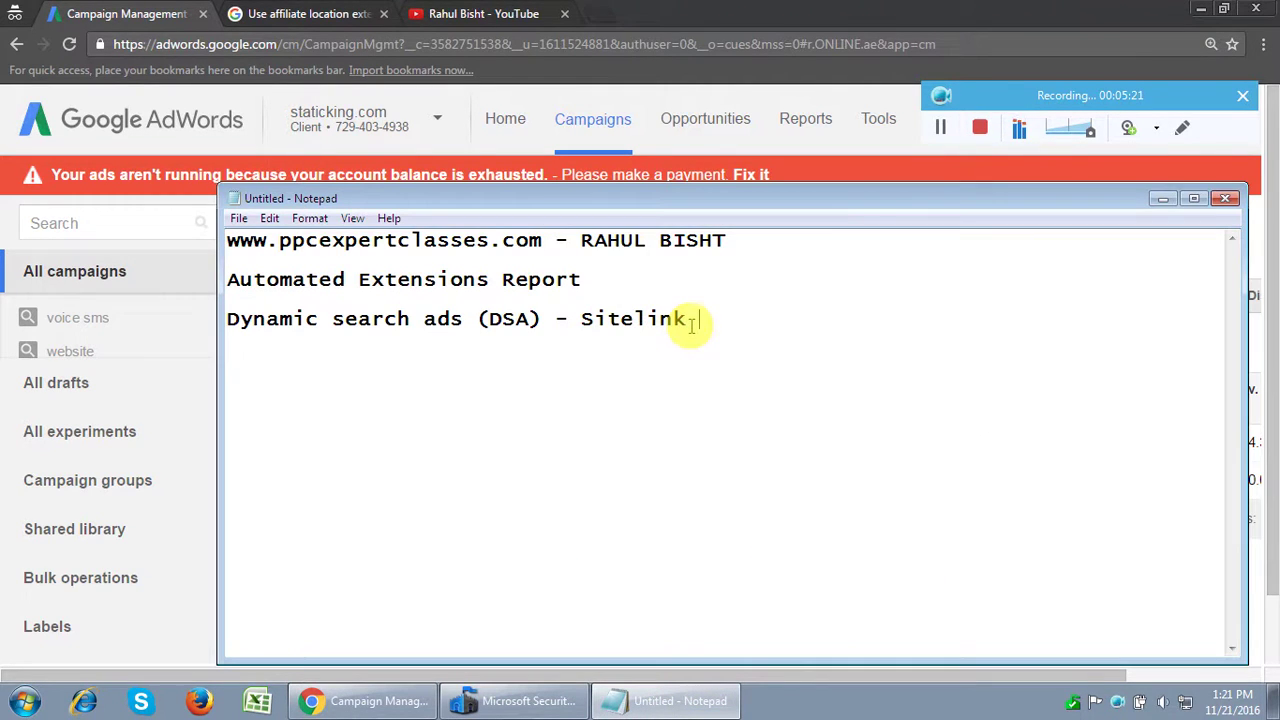
left_click(1163, 198)
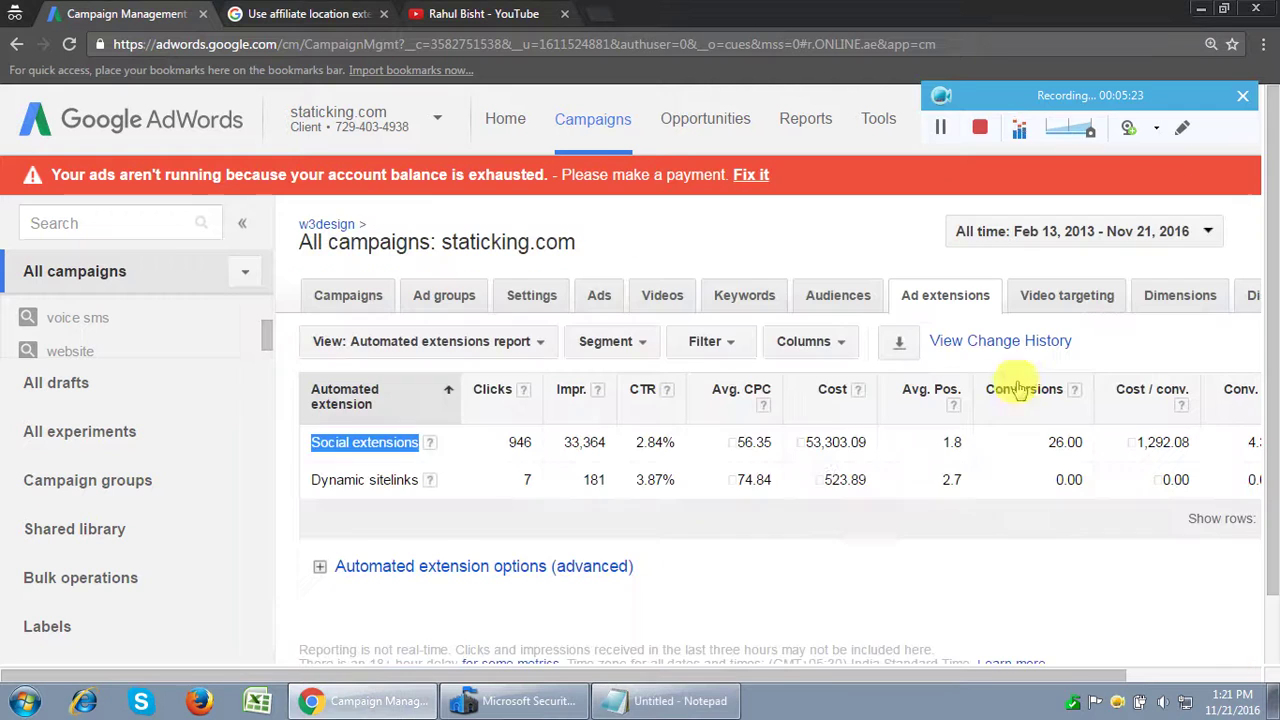
left_click(889, 561)
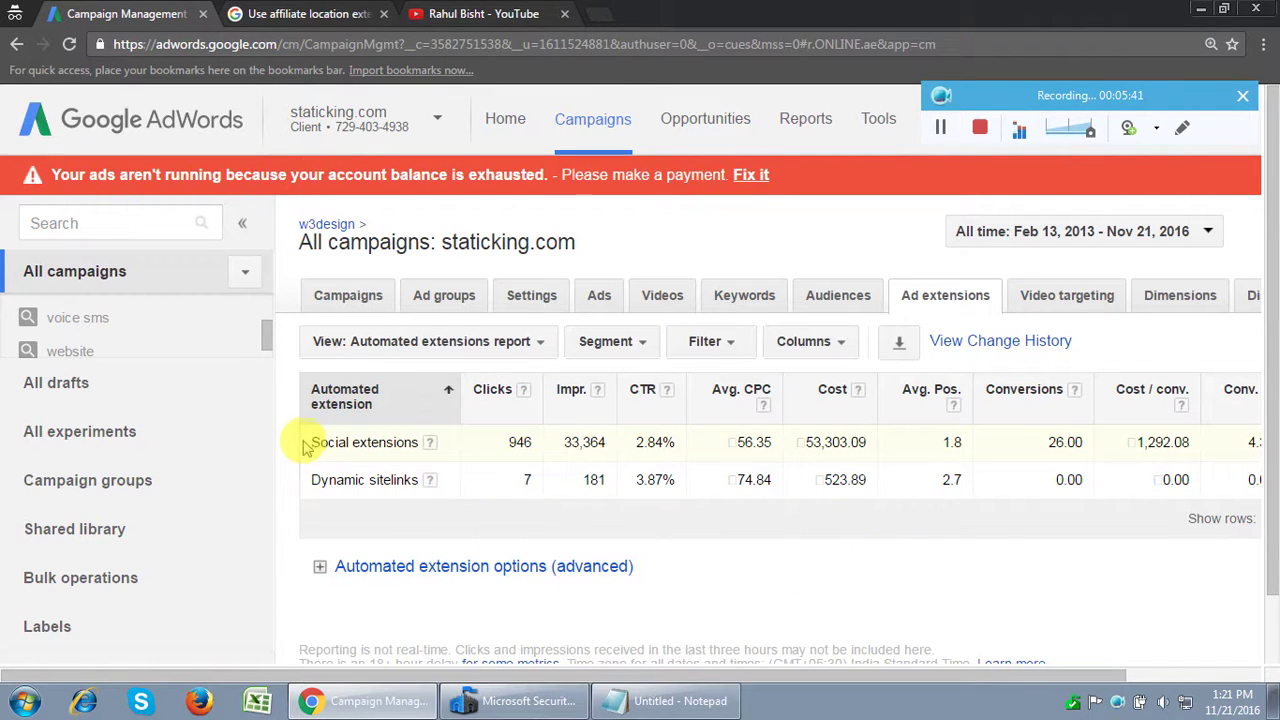
- Review the Social extensions name and click count again, along with the Dynamic sitelinks entry
left_click_drag(306, 443, 415, 442)
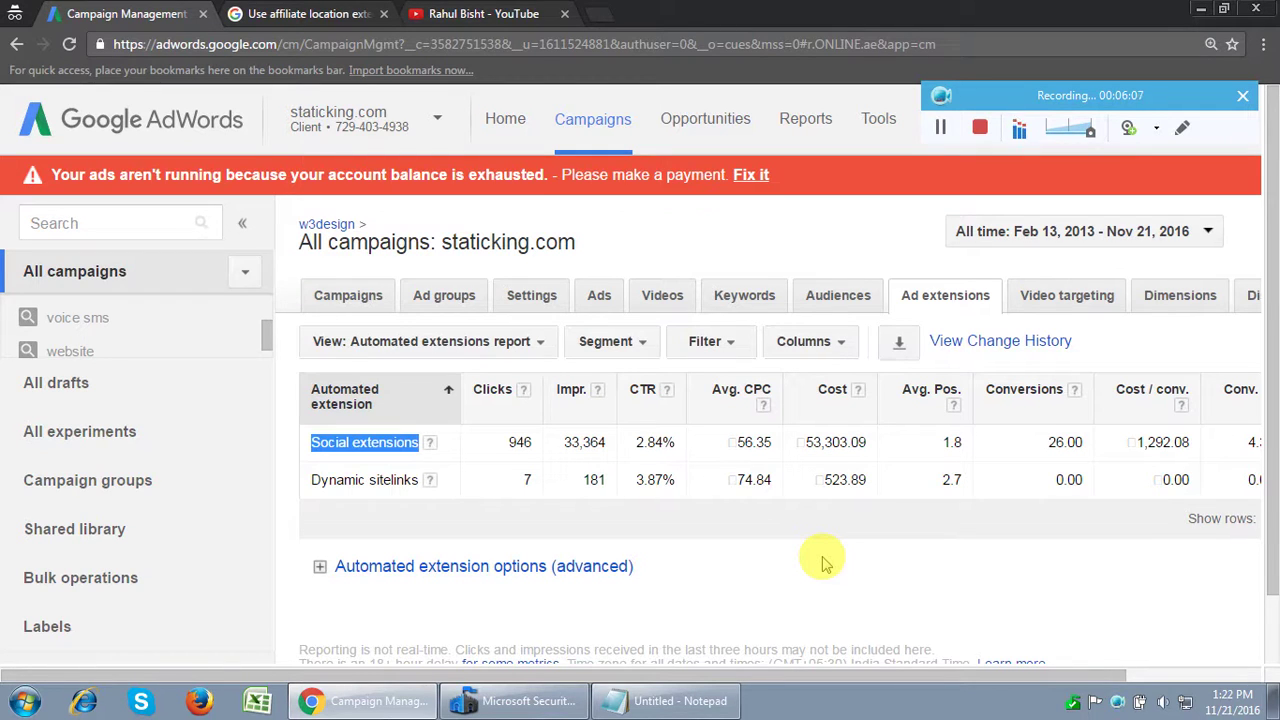
left_click(400, 530)
triple_click(352, 448)
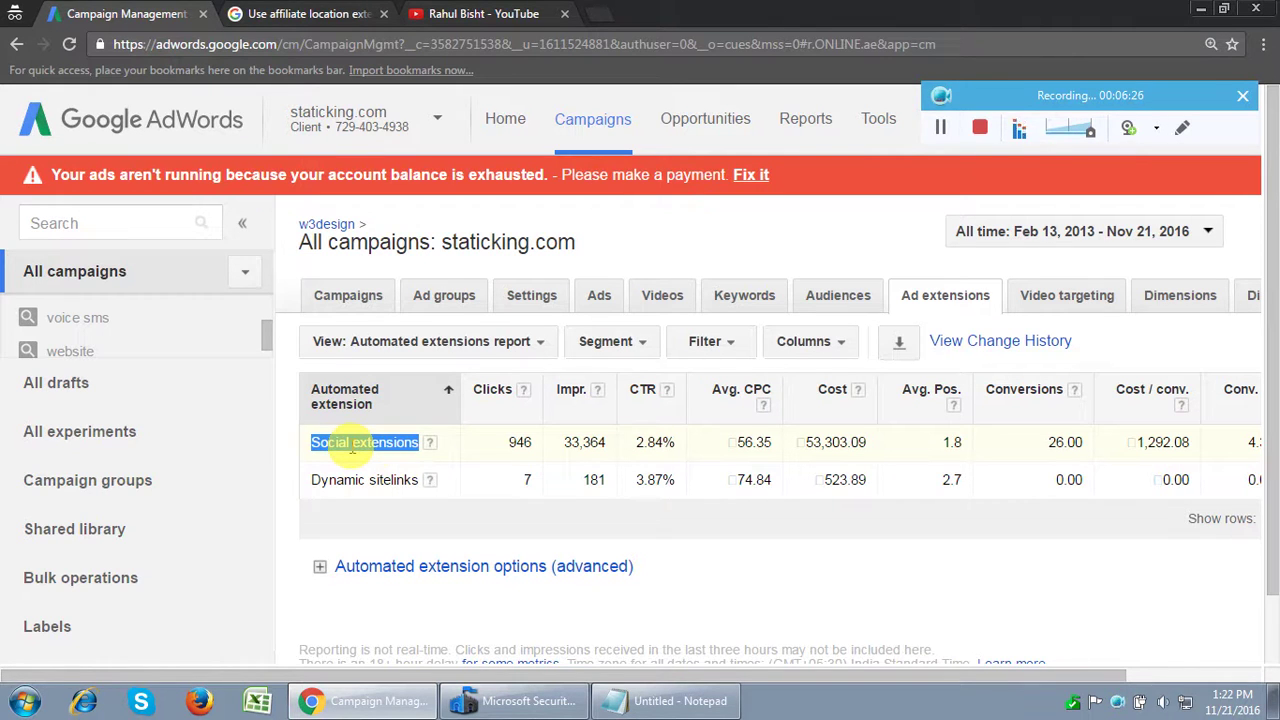
left_click_drag(508, 443, 527, 443)
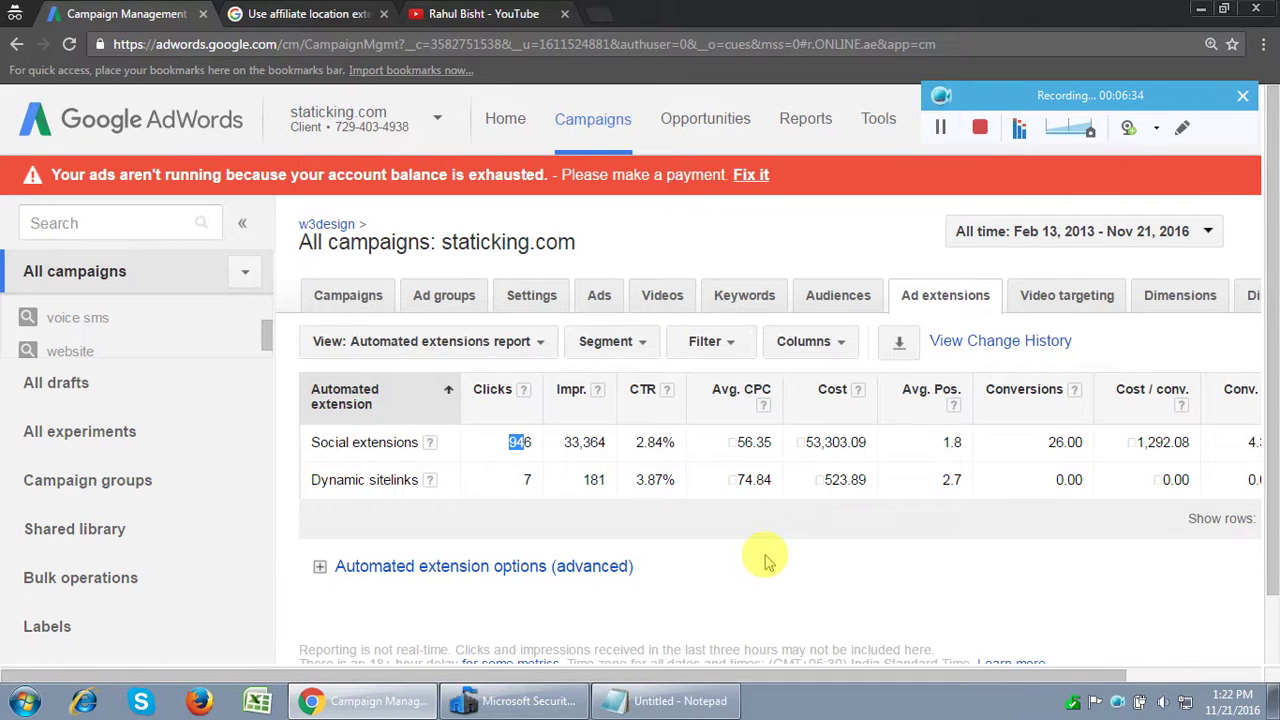
left_click_drag(312, 443, 420, 443)
left_click_drag(309, 480, 424, 482)
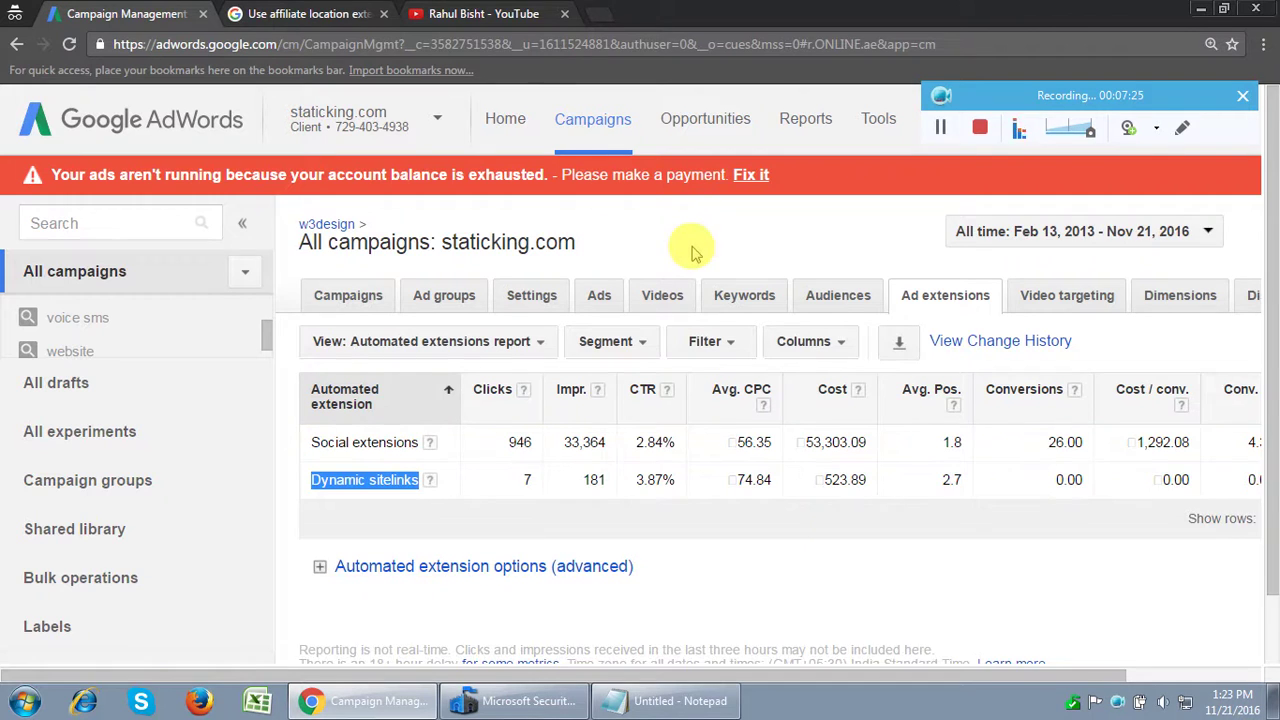
- Open the list of available ad extension views from the Automated extensions report
scroll(690, 252, "down", 1)
left_click(537, 264)
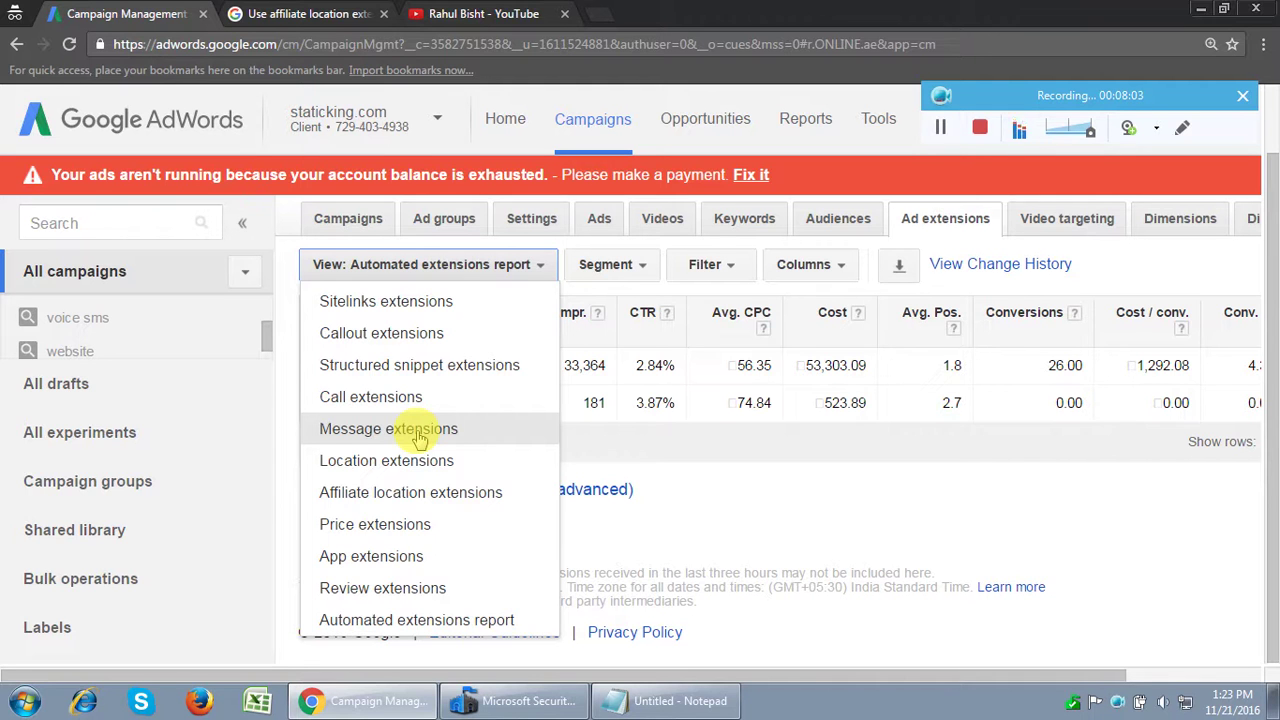
- Switch to YouTube, search for the instructor's name, open the matching channel and look through its latest uploads
left_click(500, 17)
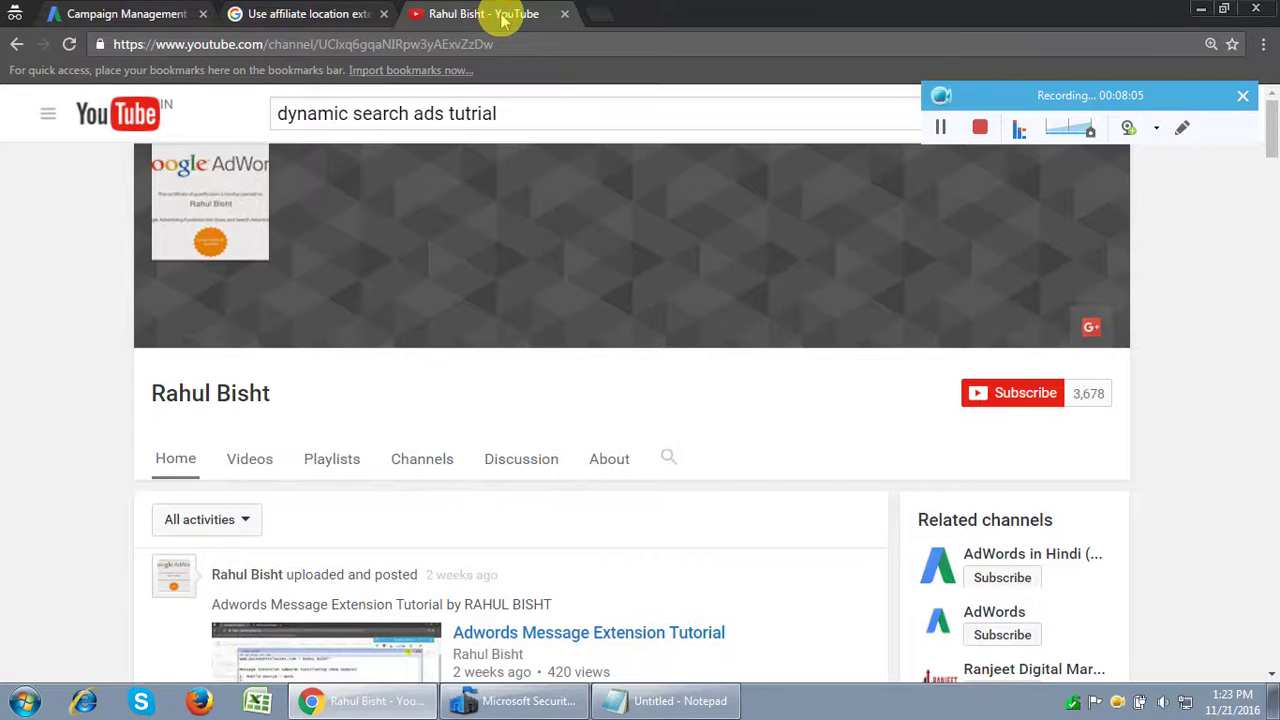
triple_click(522, 110)
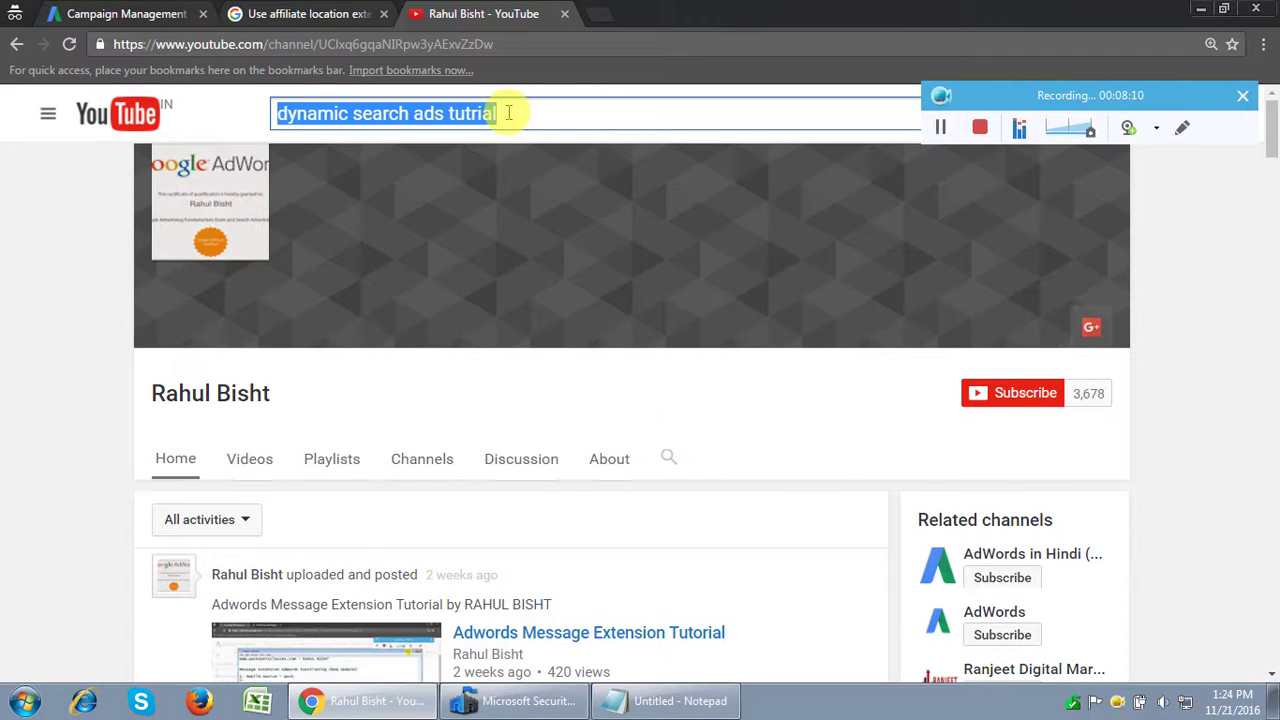
type("rahul bisht")
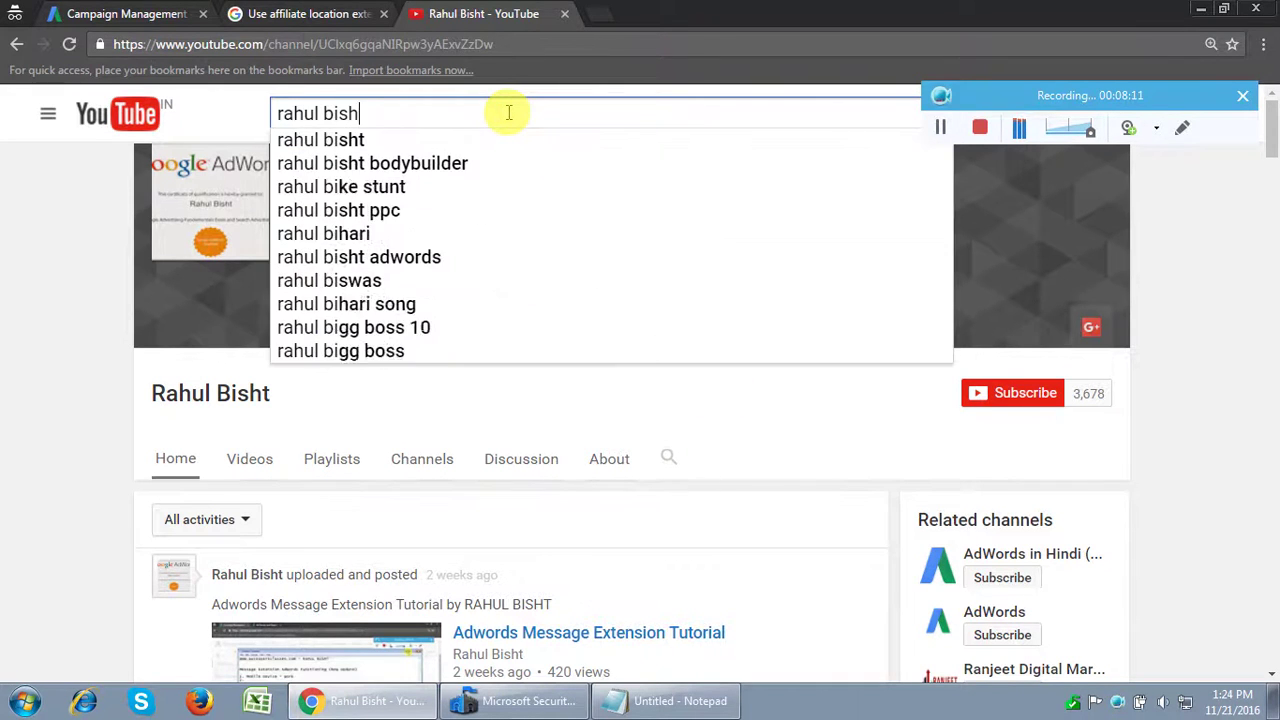
key("Return")
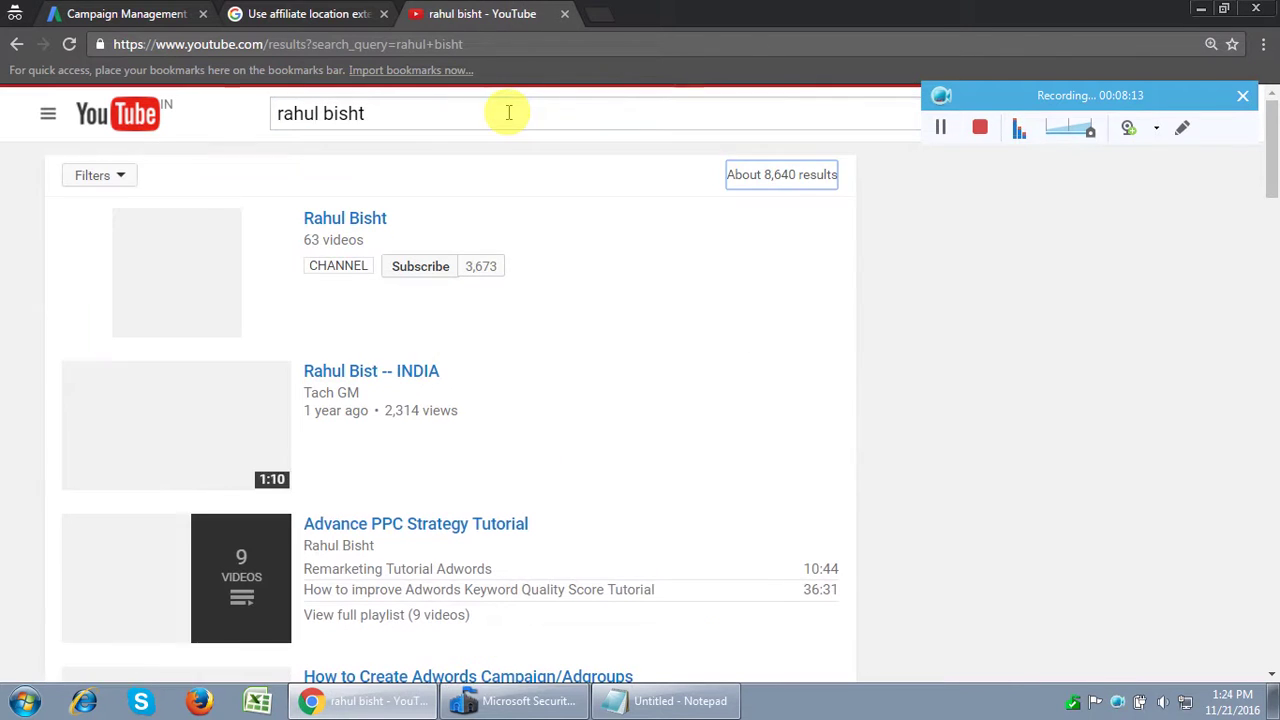
left_click(366, 228)
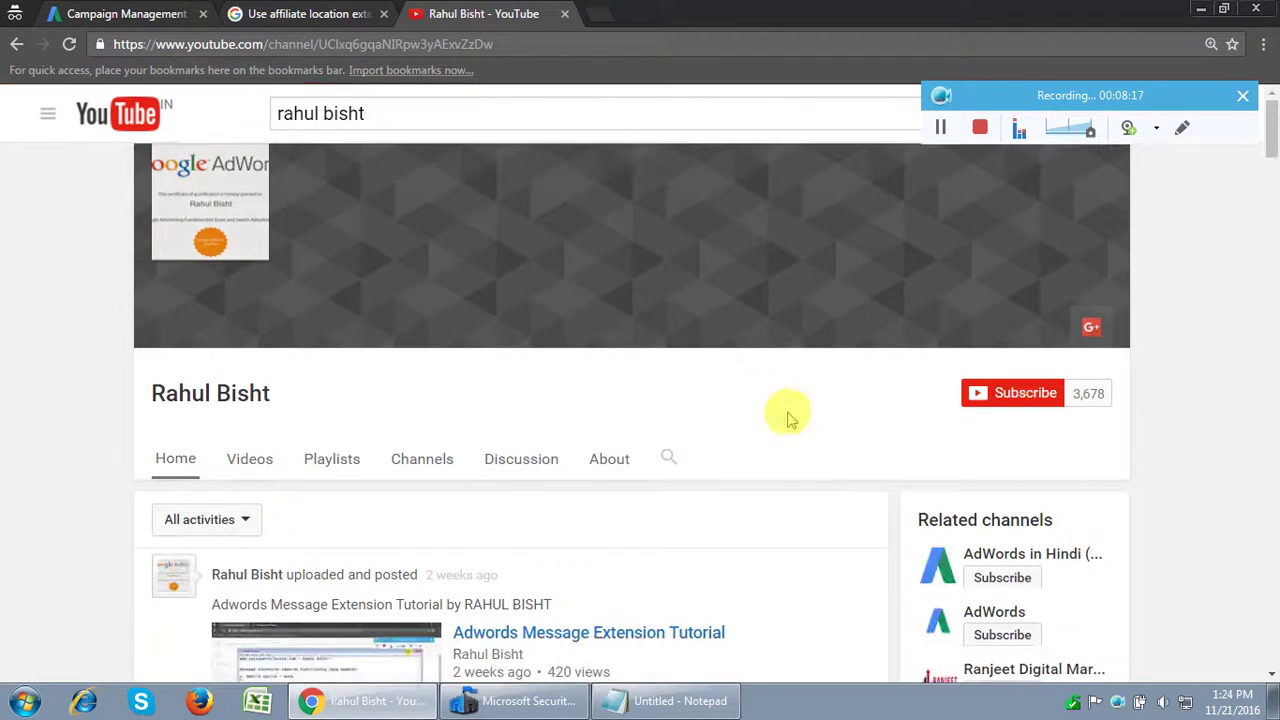
scroll(789, 414, "down", 2)
scroll(808, 432, "down", 1)
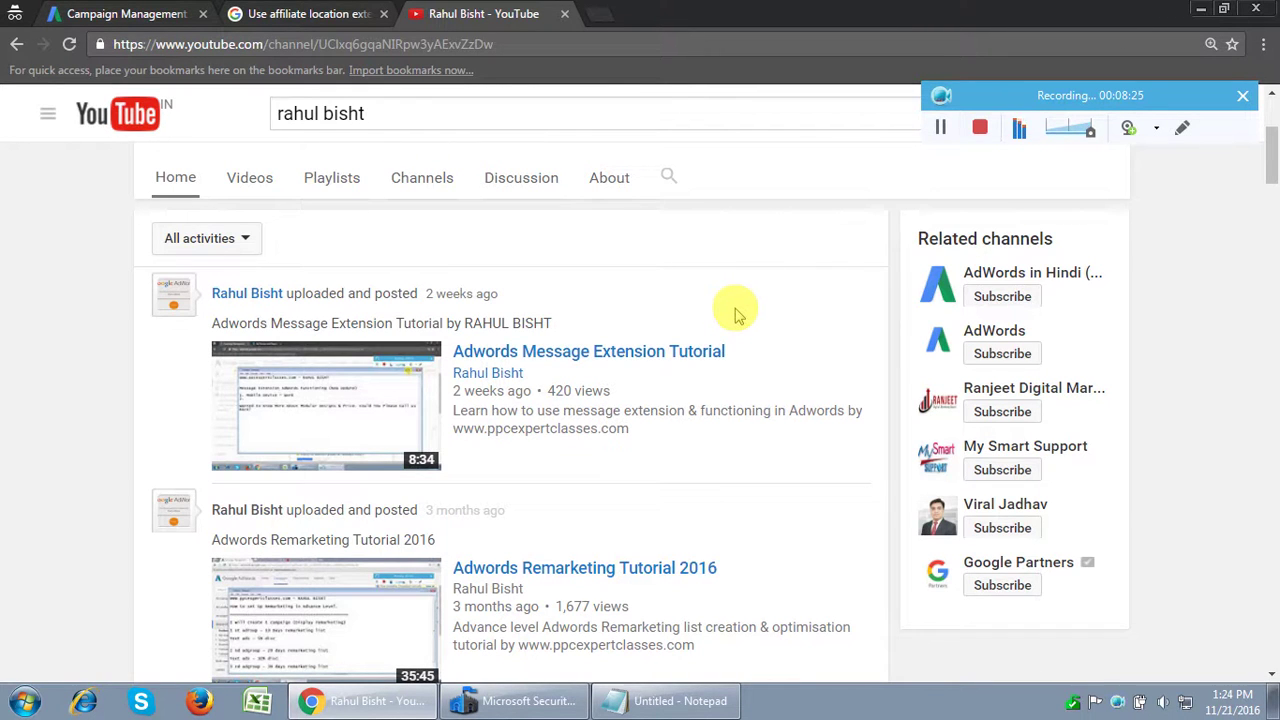
left_click(100, 13)
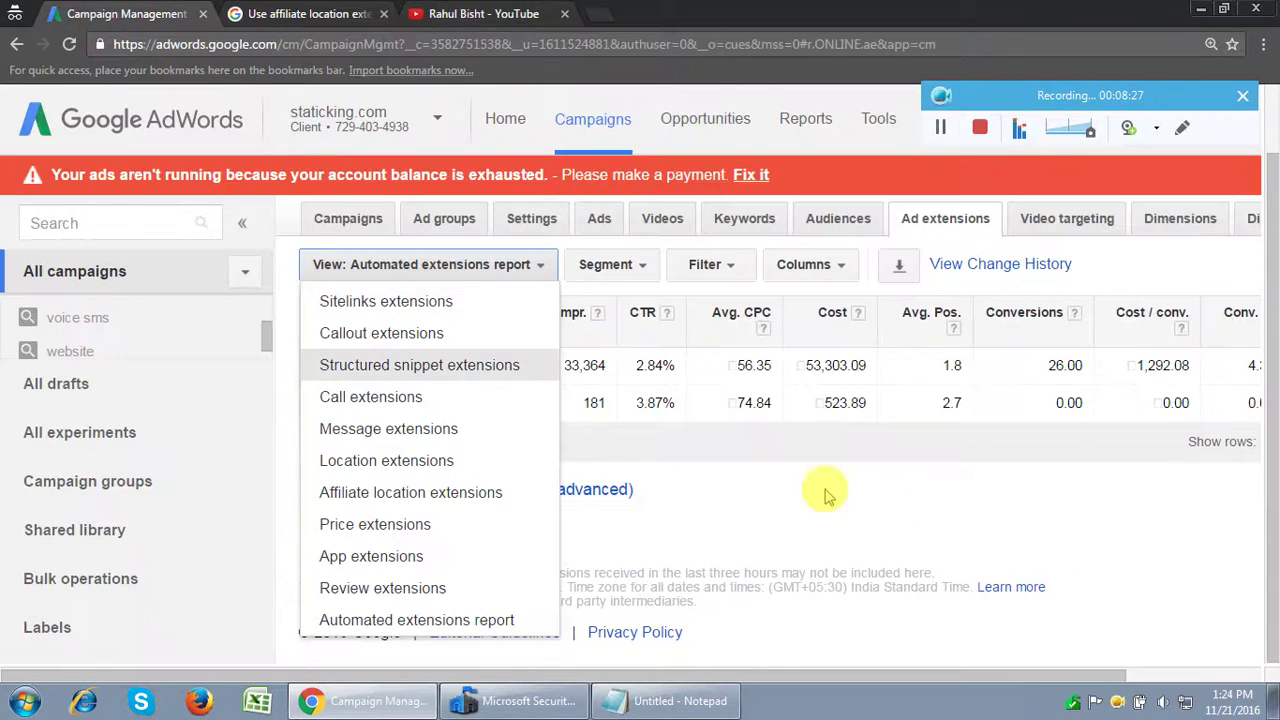
left_click(870, 498)
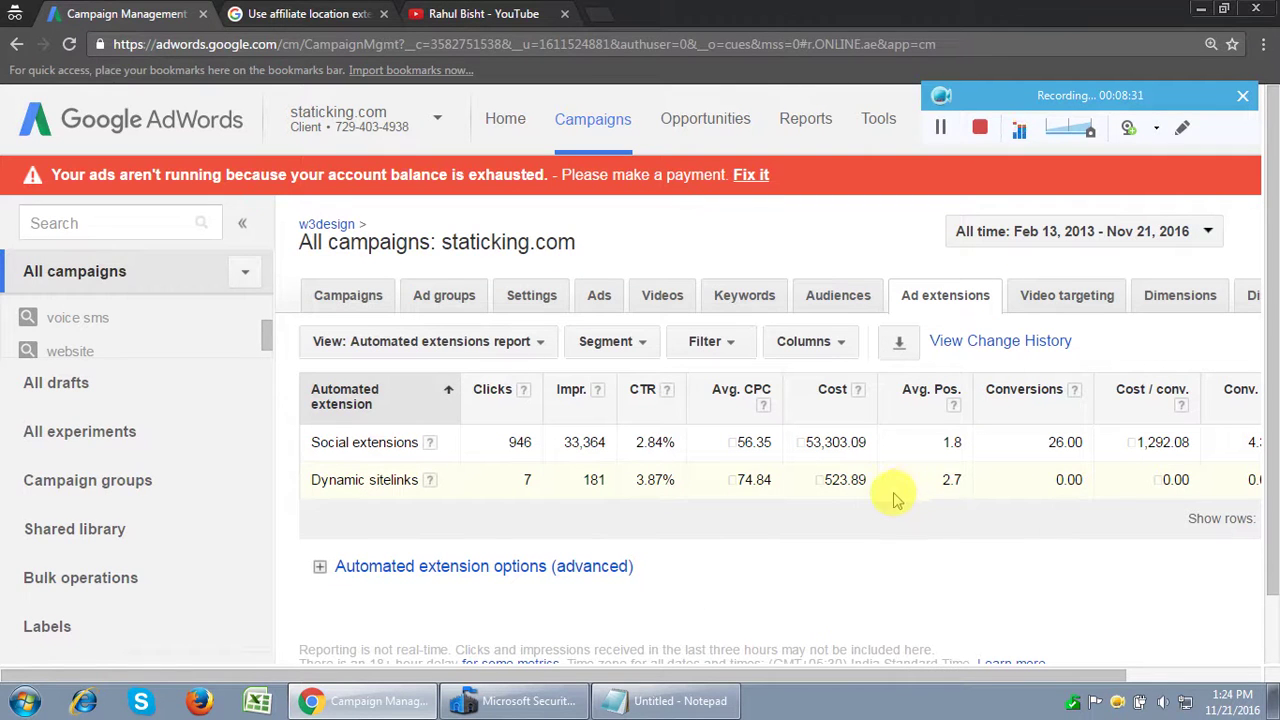
left_click(664, 700)
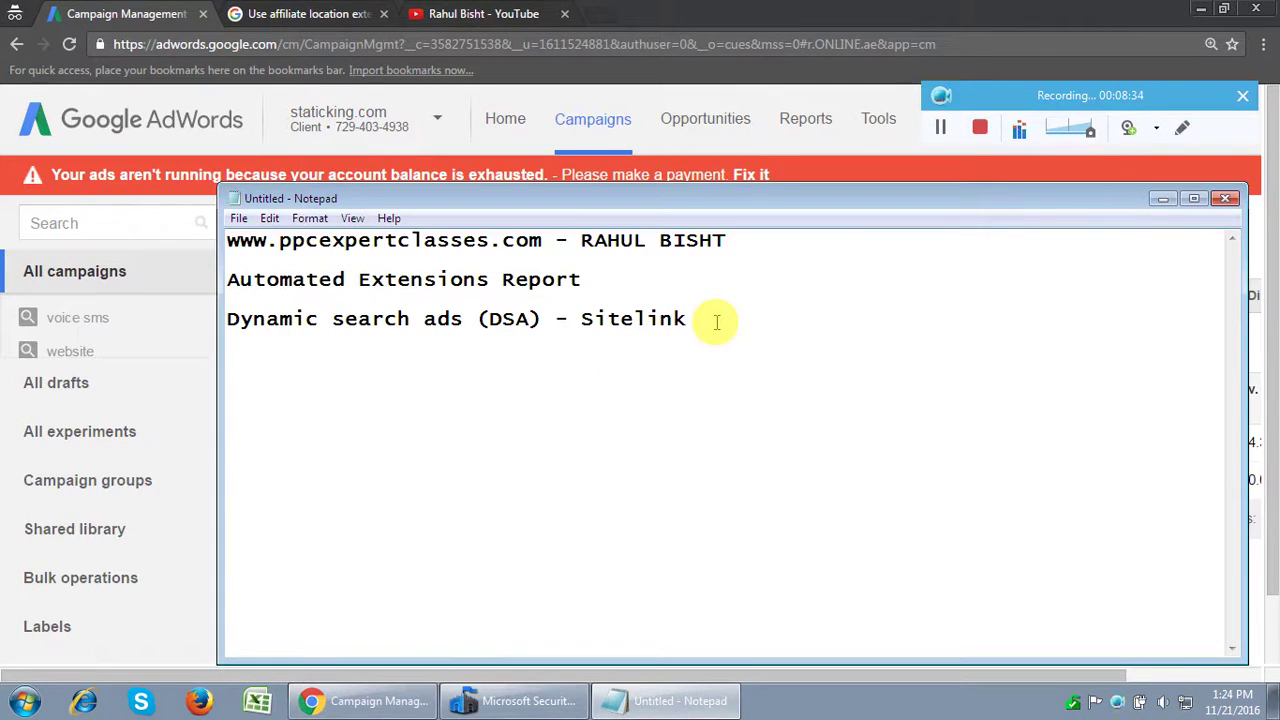
double_click(398, 240)
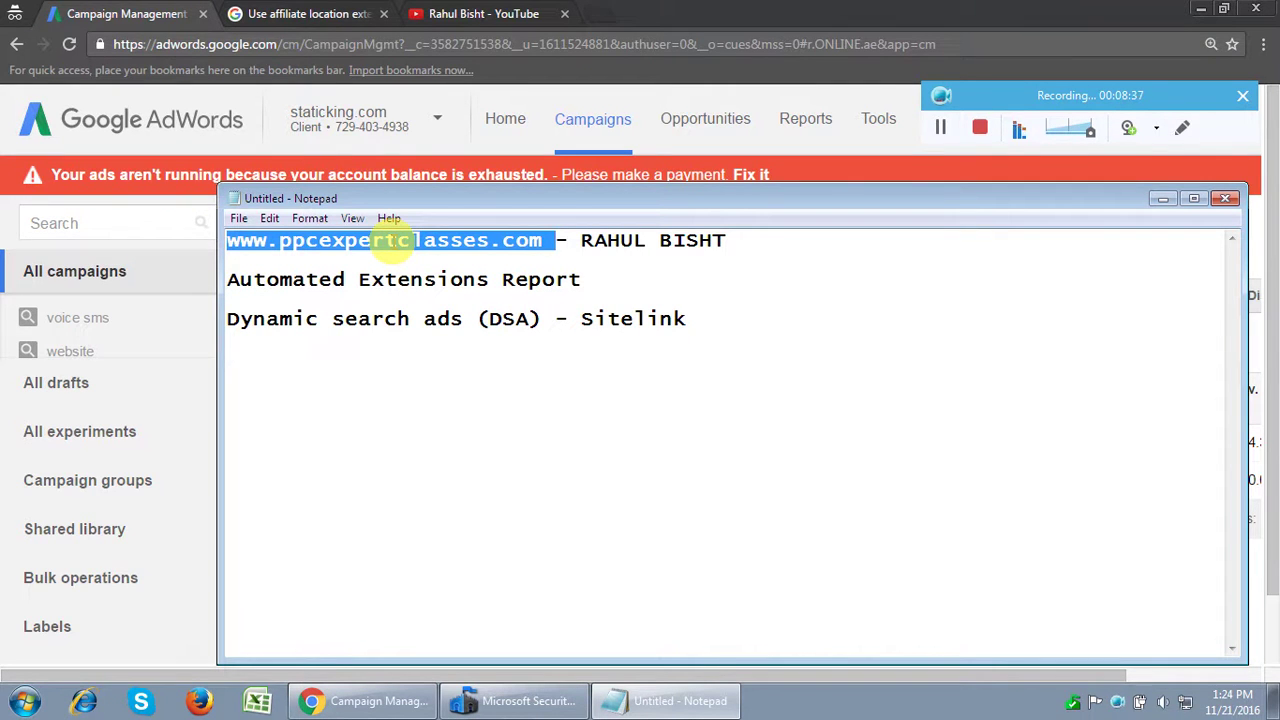
left_click(510, 304)
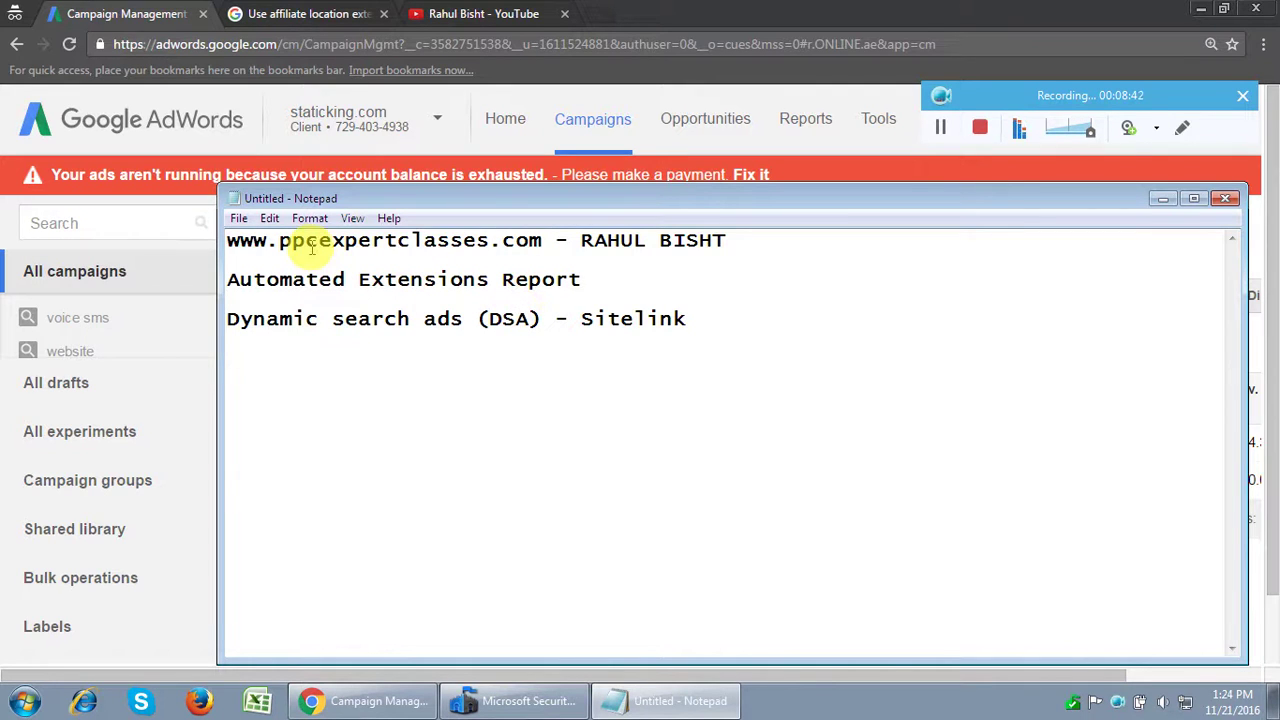